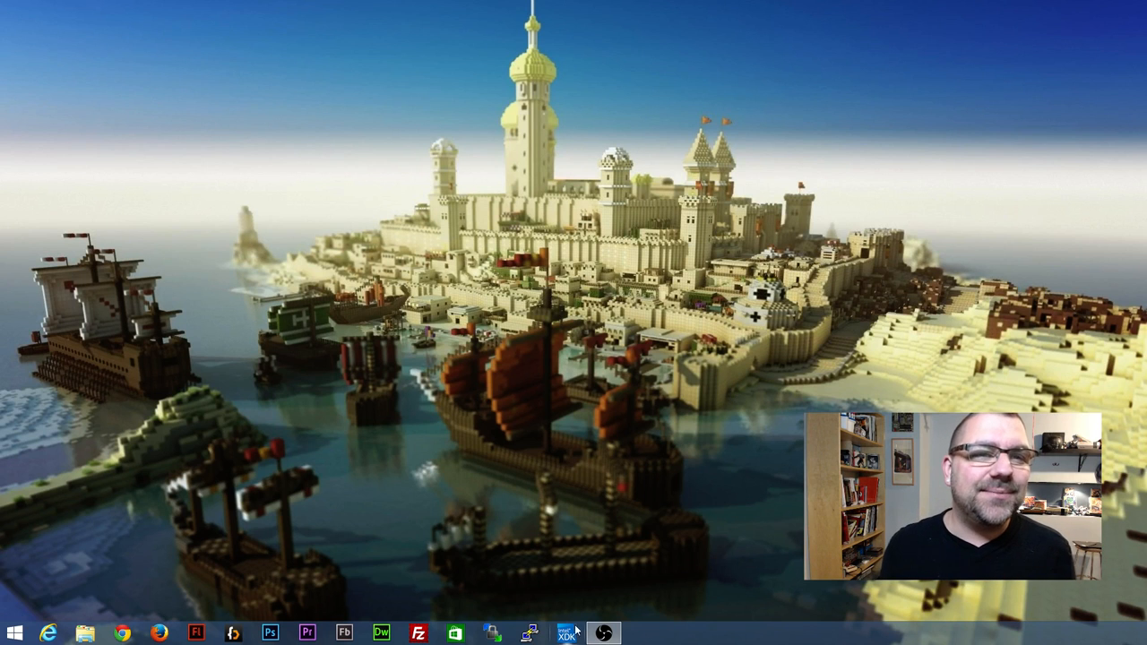
Launch Chrome from the taskbar and maximize its window on a new tab.
left_click(123, 634)
left_click_drag(632, 206, 502, 2)
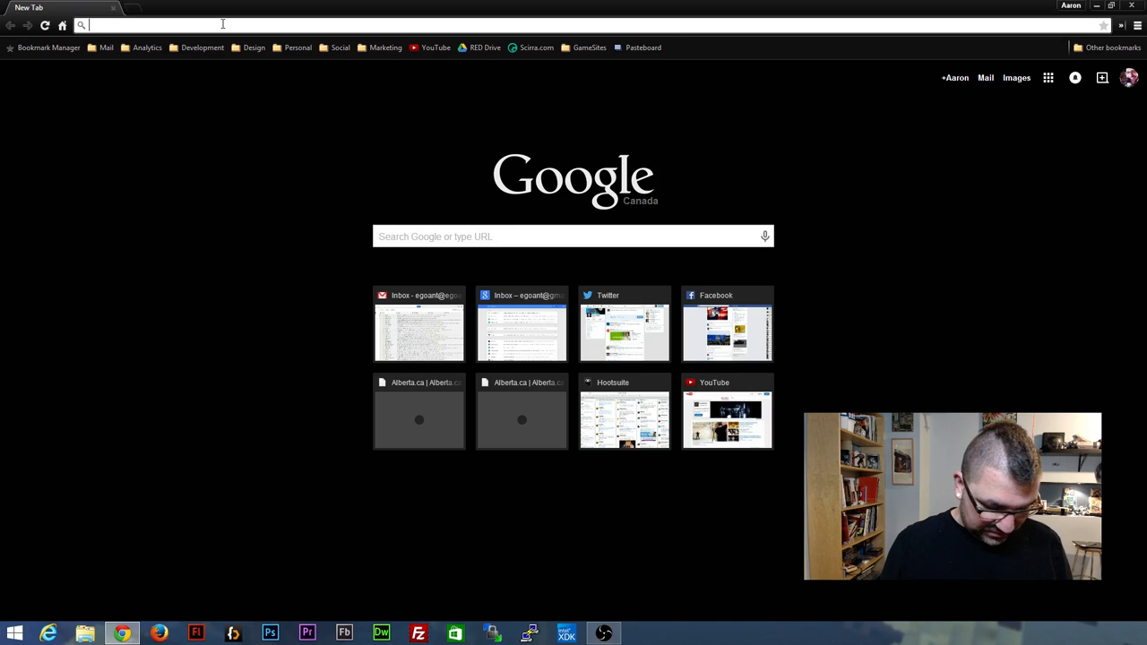
type("xdk-software.intel.com")
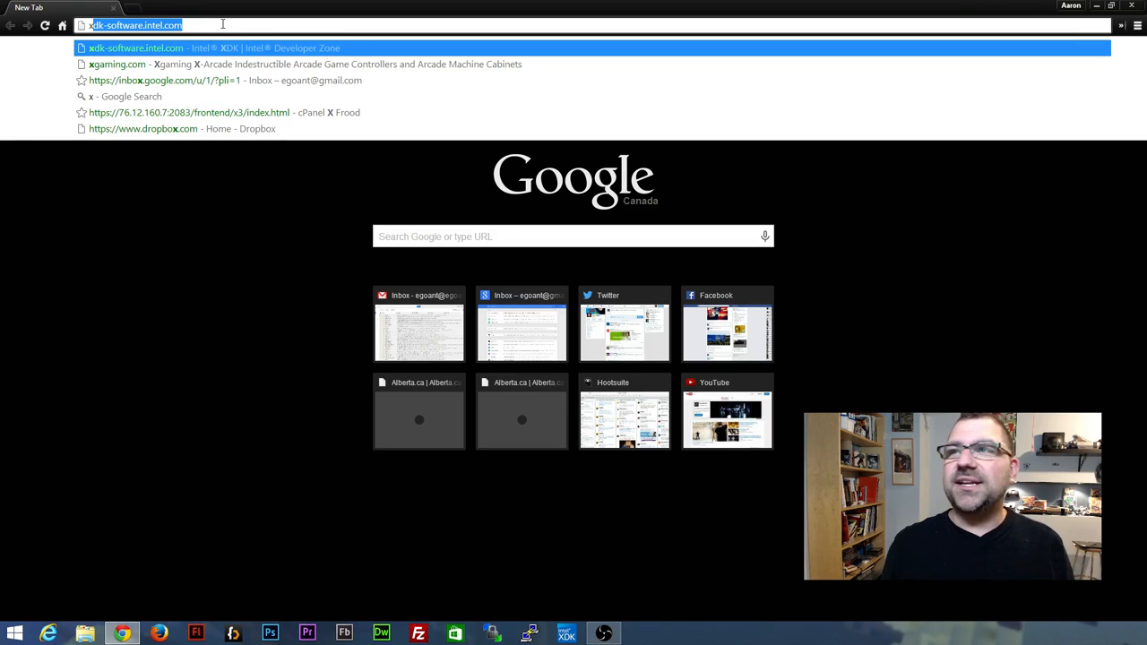
Go to the Intel XDK site and start the Windows installer download, then go back.
key("Return")
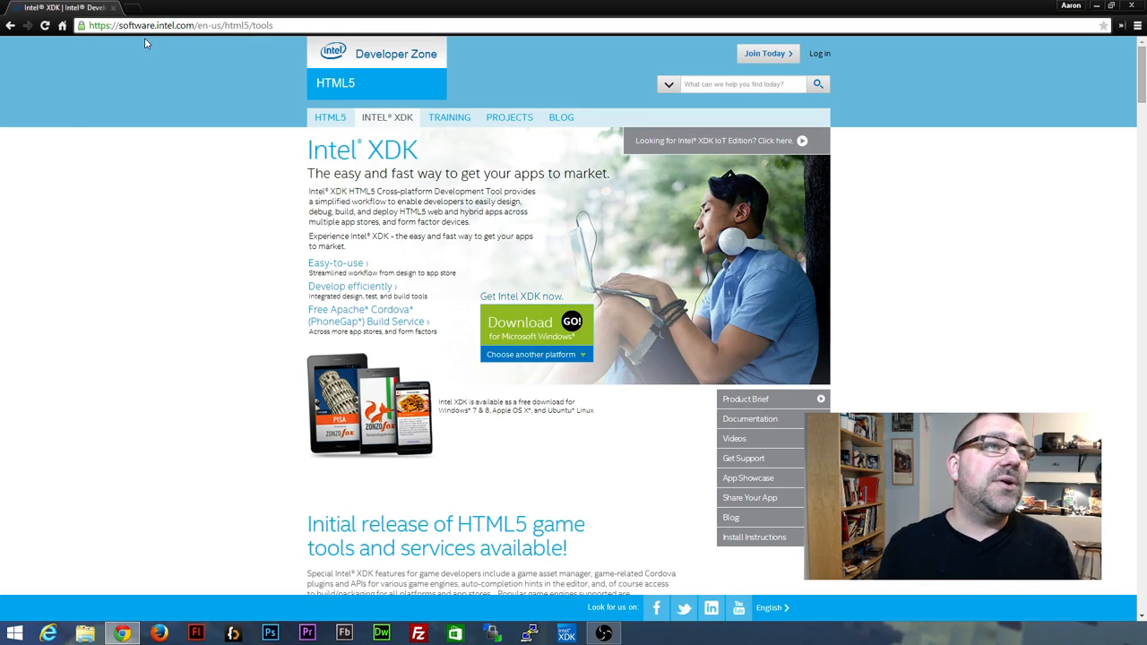
left_click(286, 25)
left_click(144, 155)
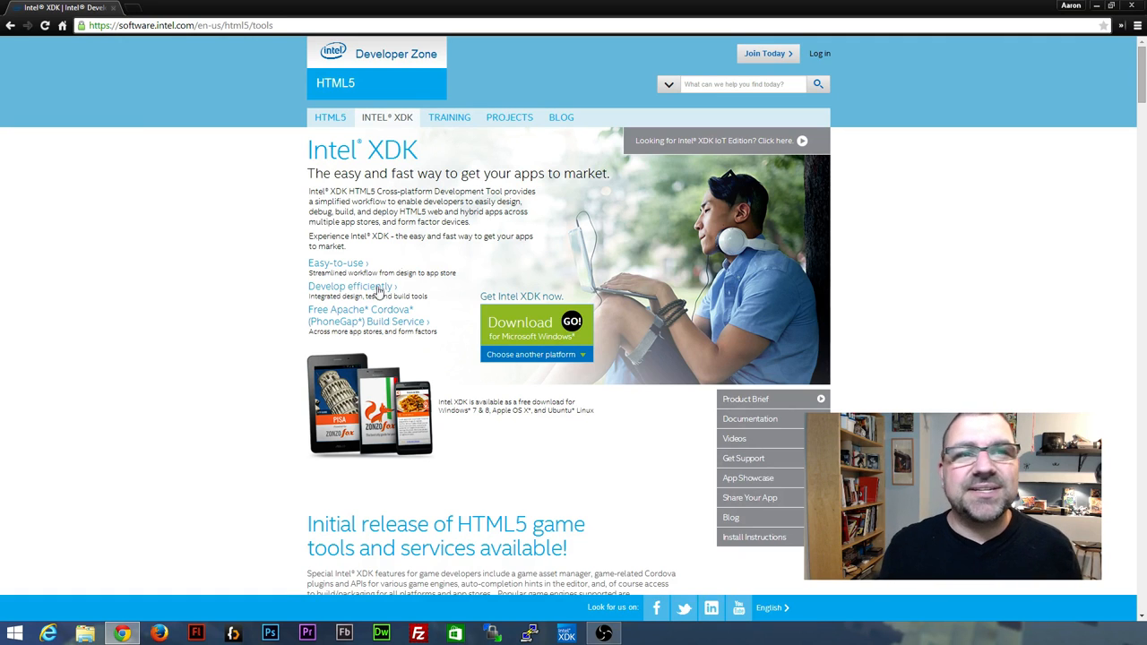
left_click(533, 330)
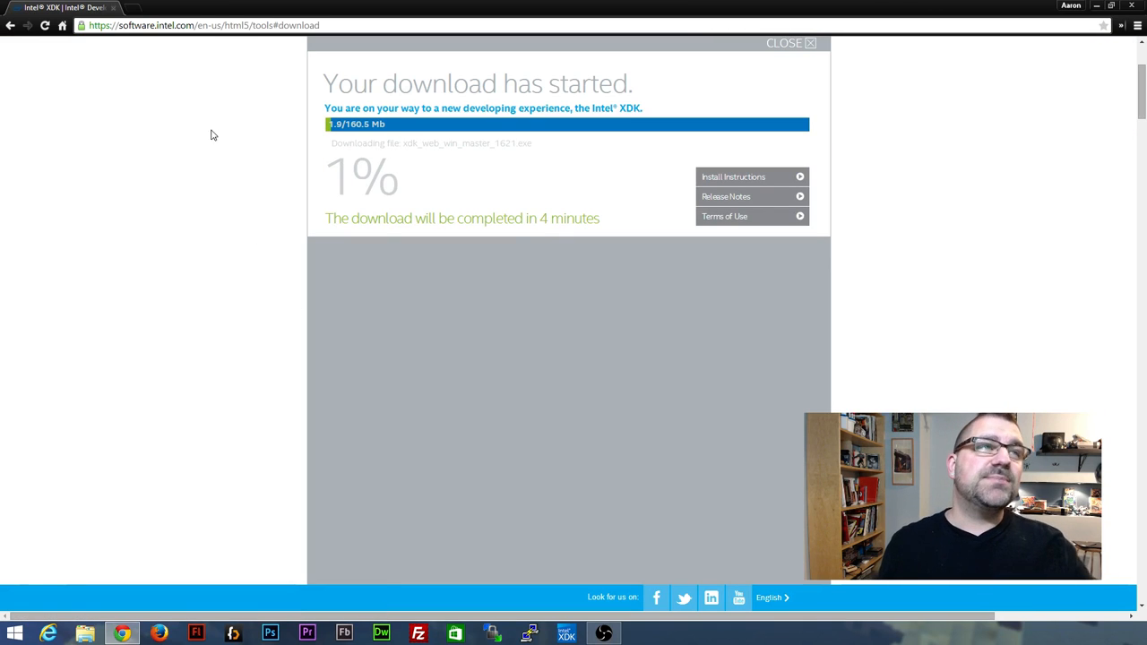
left_click(10, 25)
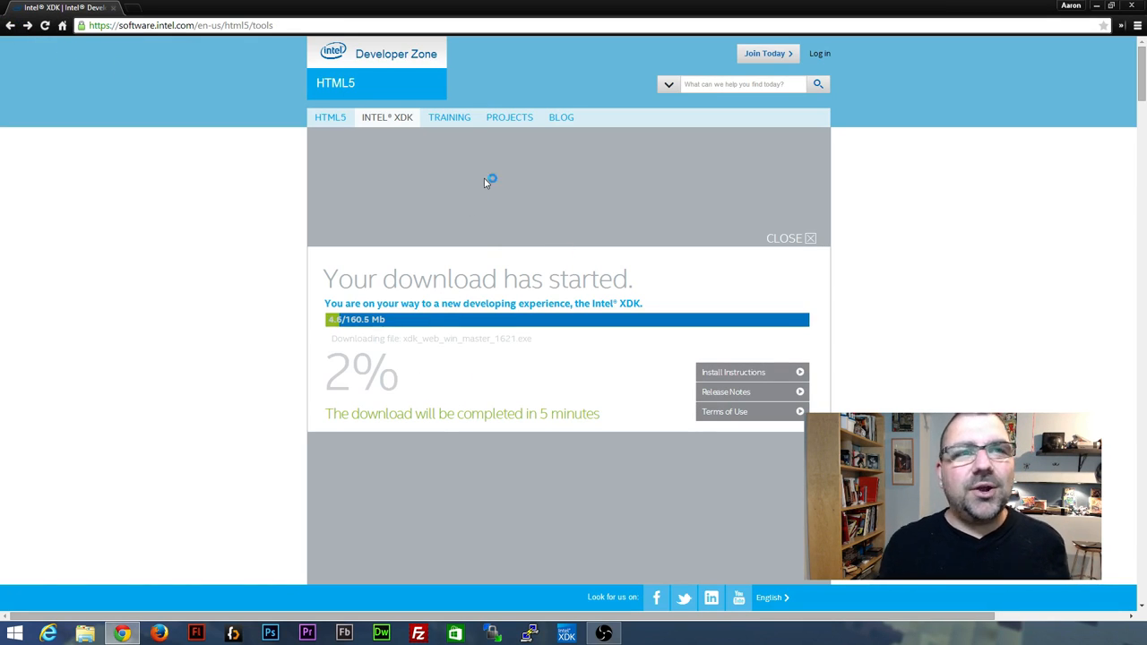
Visit the Intel XDK tools page, view the Join Today registration form, return, and switch to Intel XDK.
left_click(10, 25)
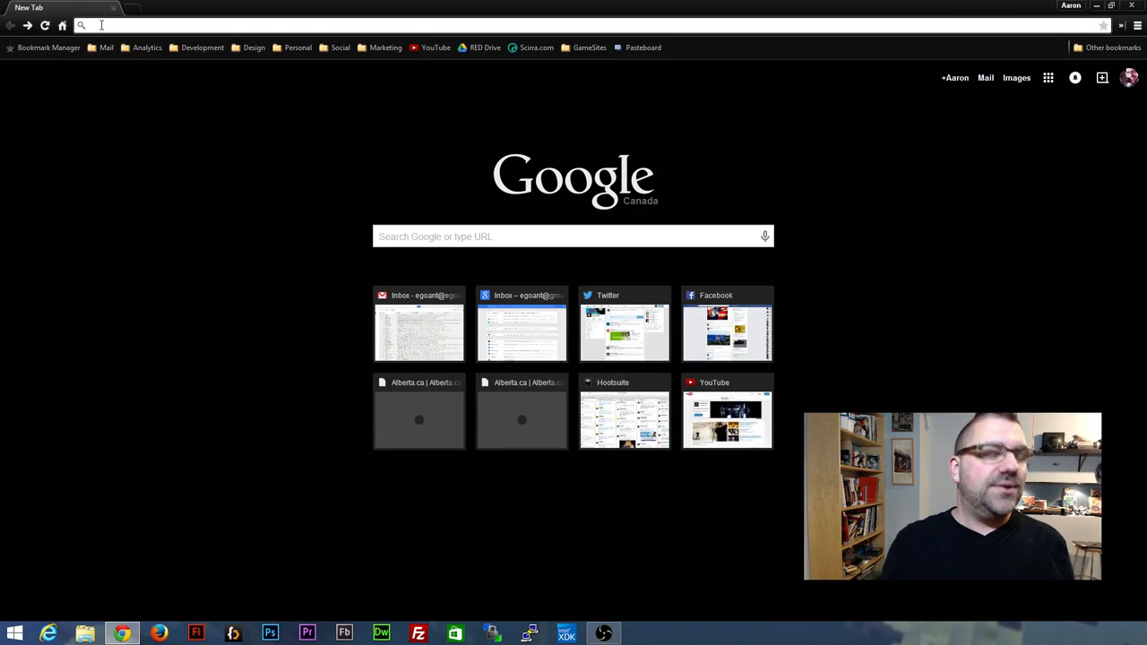
type("software.intel.com")
key("Return")
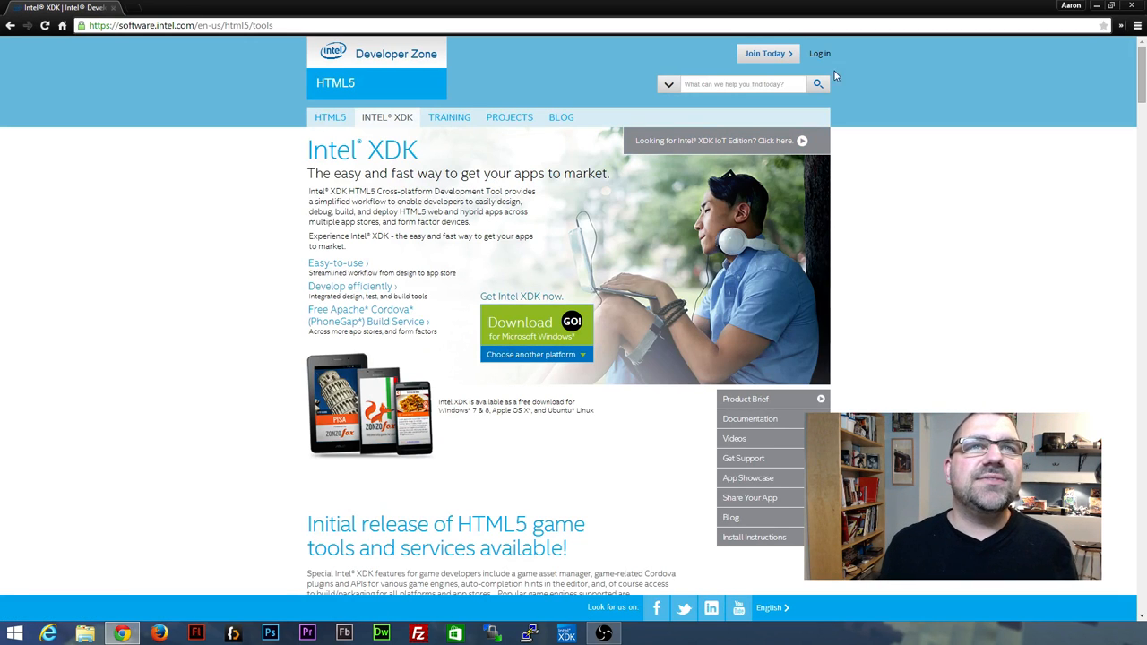
left_click(762, 56)
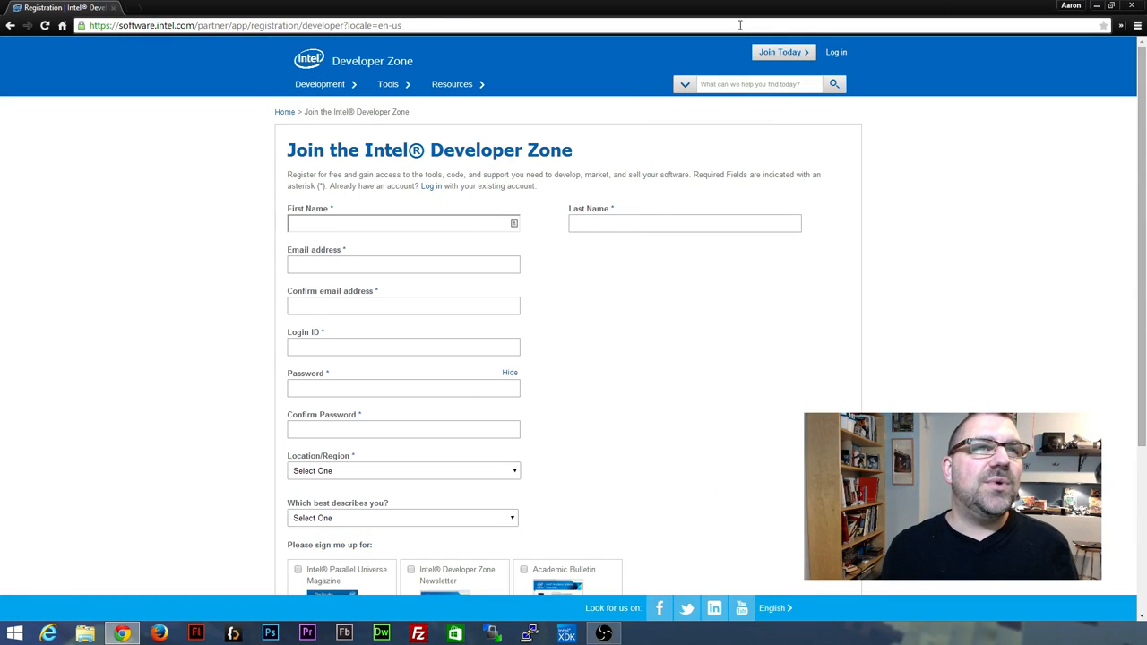
left_click(11, 25)
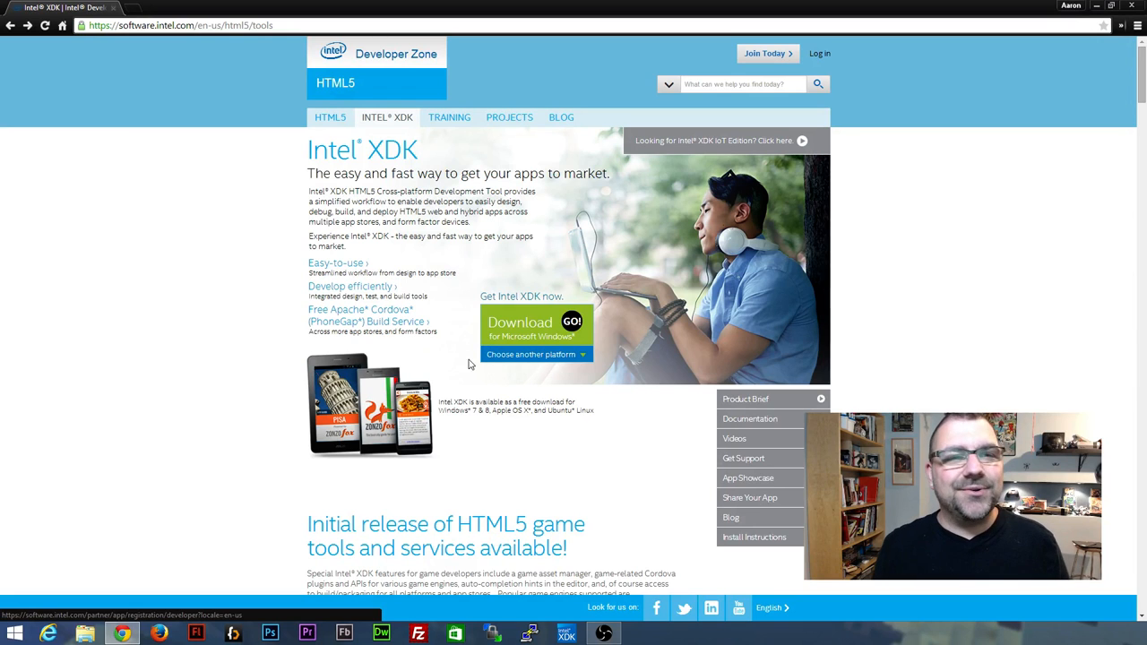
left_click(565, 637)
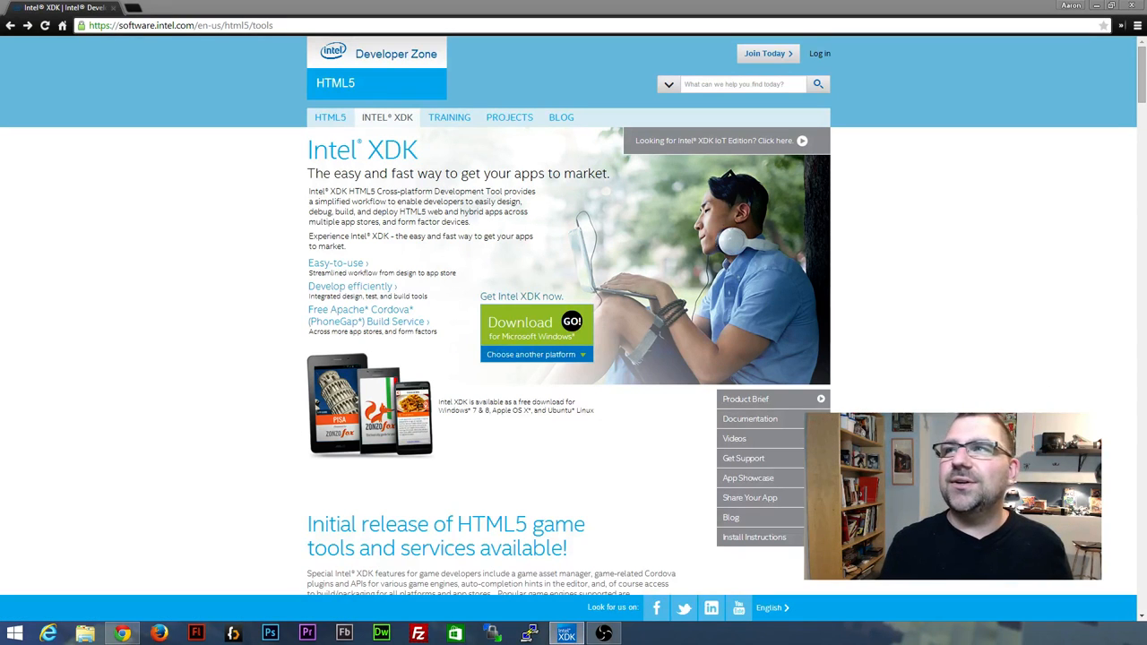
Remove the SimpleApp project from the Intel XDK project list and confirm.
key("alt+Tab")
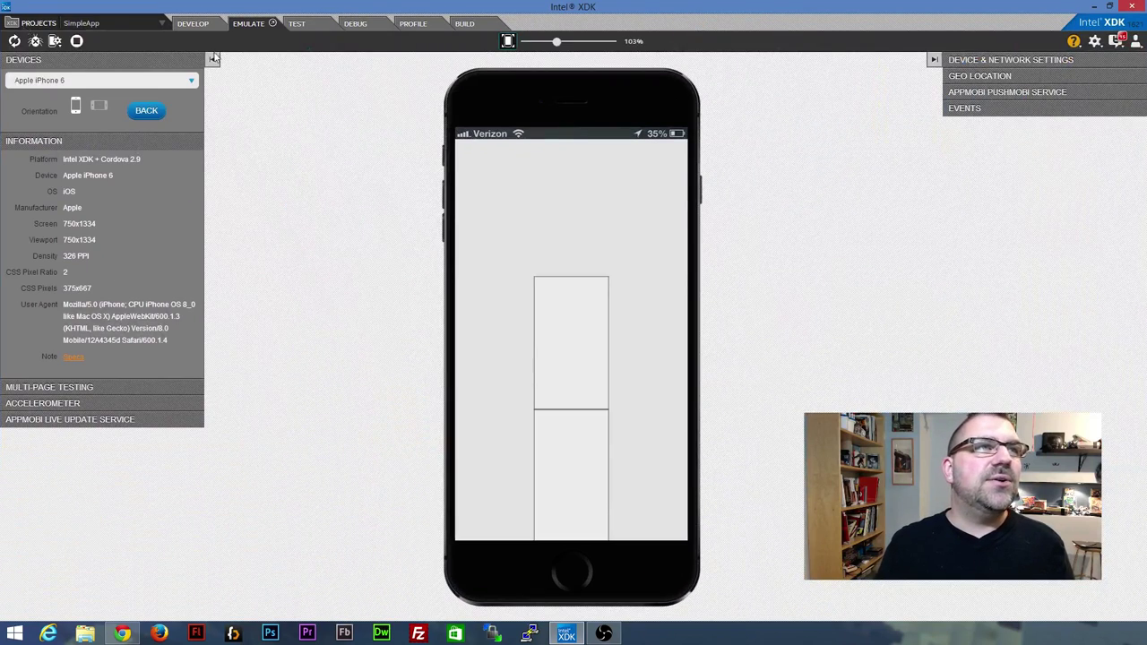
left_click(36, 23)
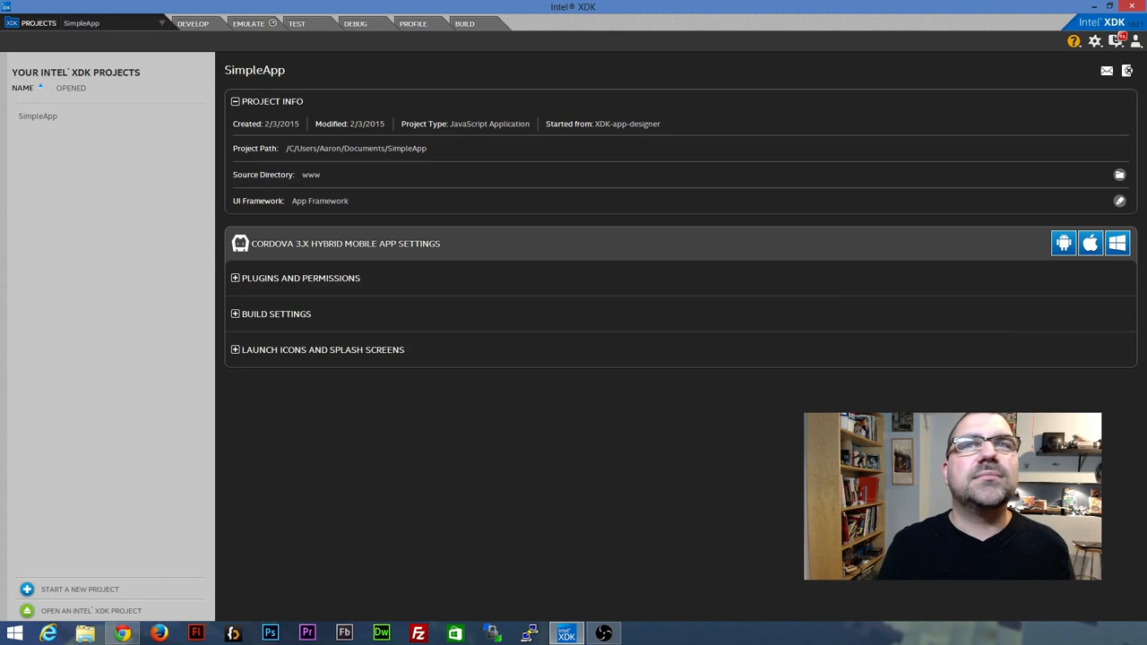
left_click(1128, 70)
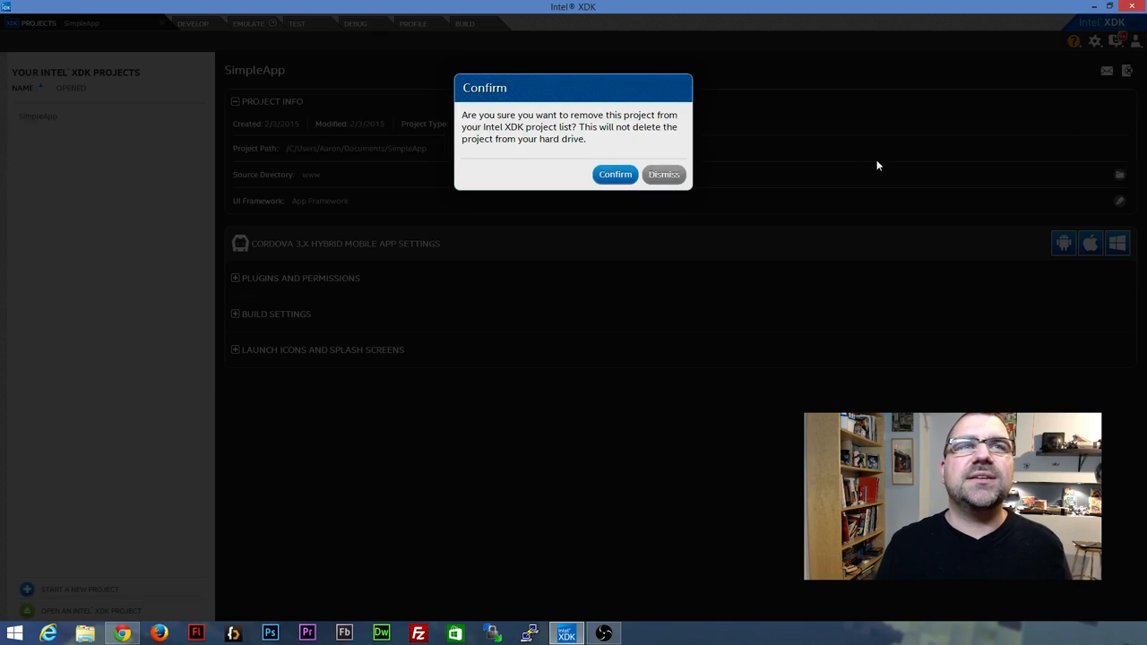
left_click(616, 177)
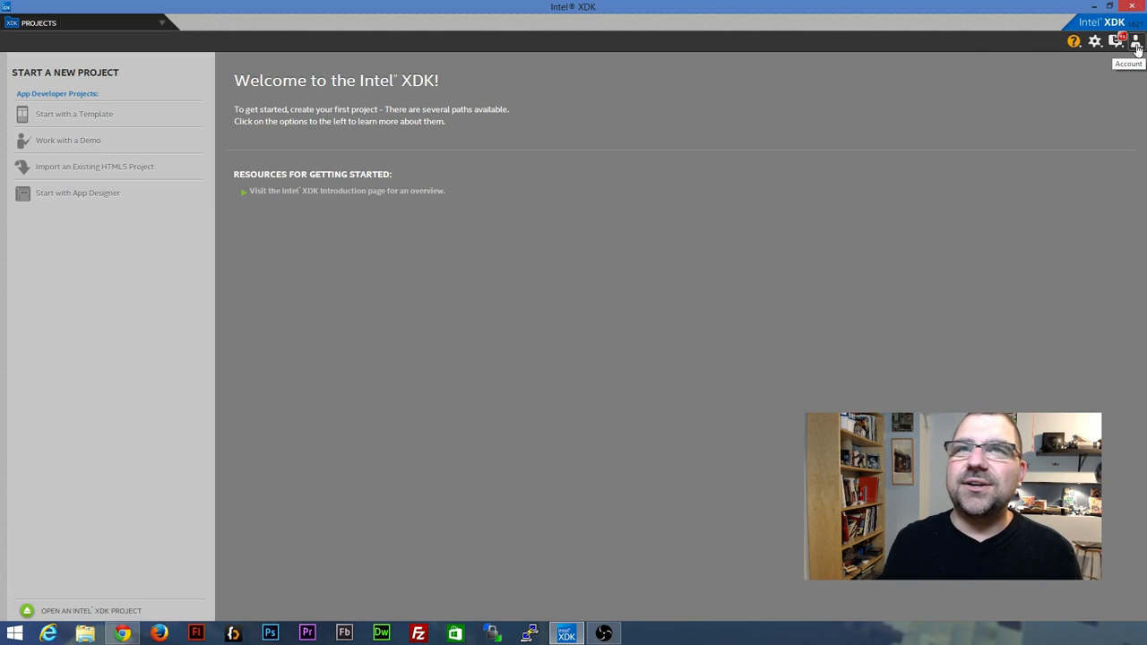
Start logging out from the account details, then choose to stay logged in.
left_click(1137, 43)
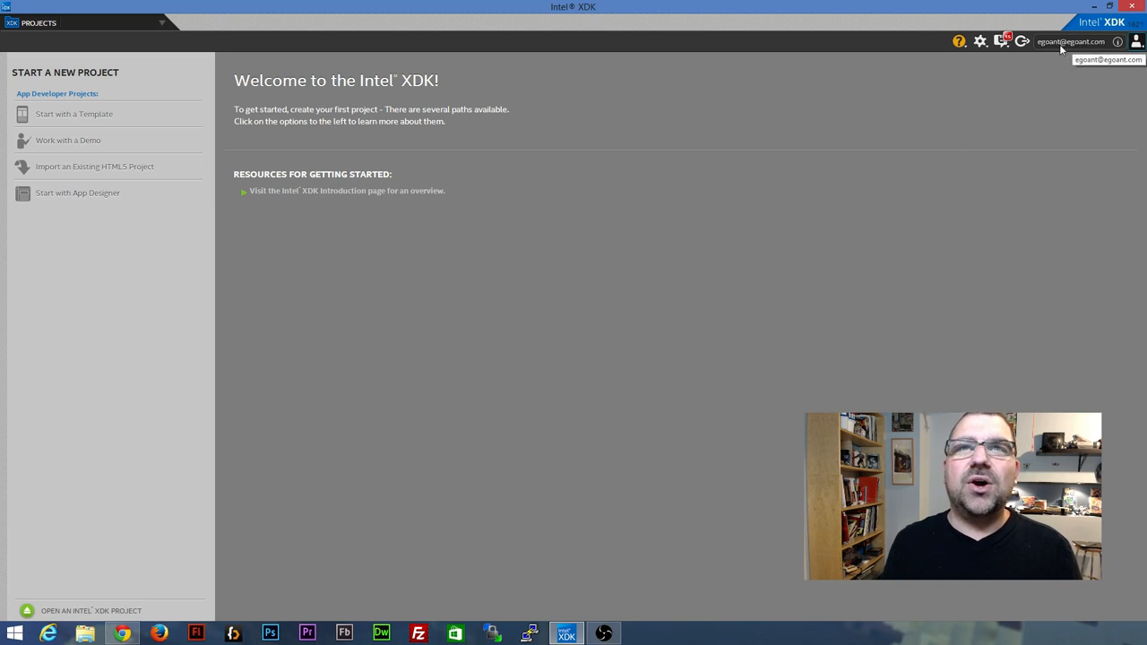
left_click(1022, 41)
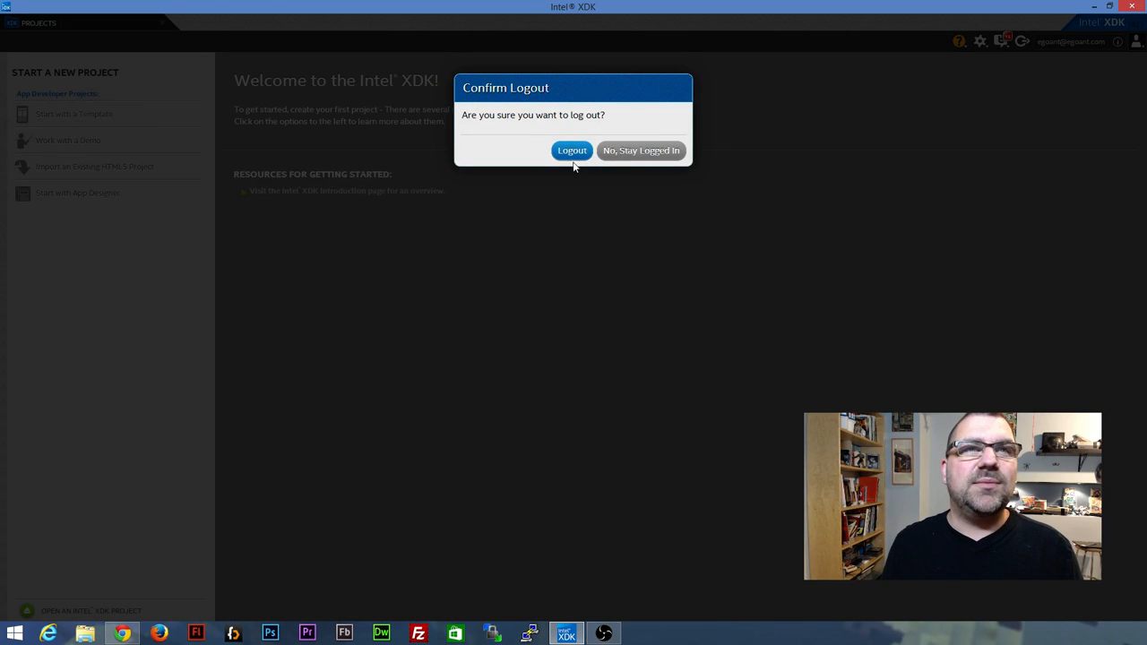
left_click(628, 151)
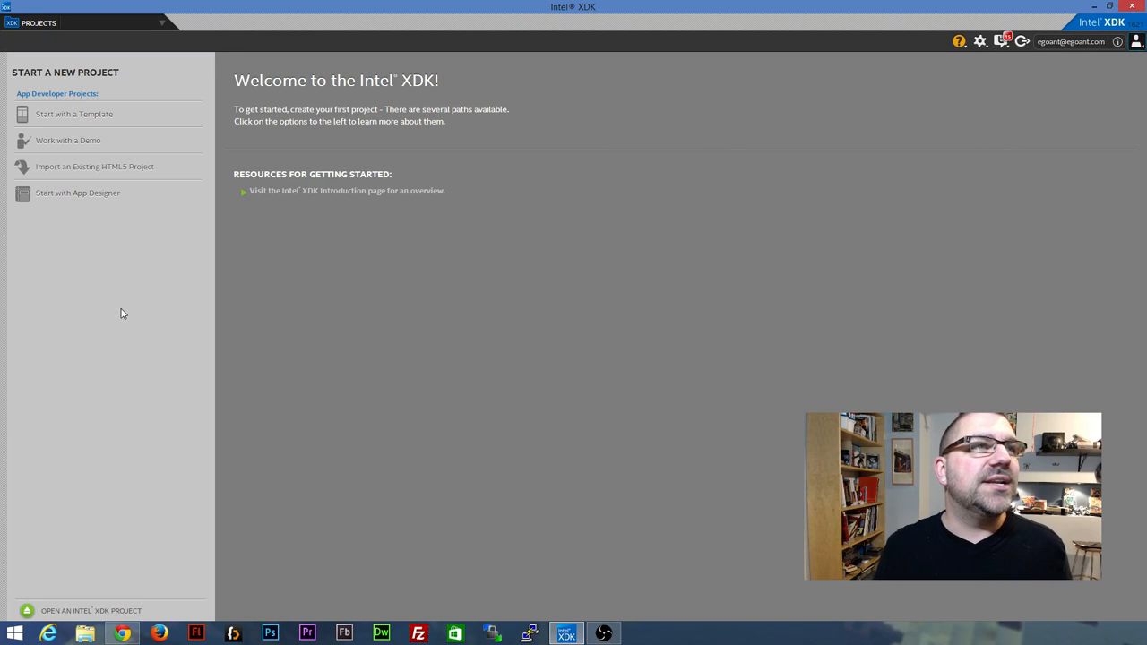
Start an App Designer project named SampleApp_01 and create it.
left_click(52, 199)
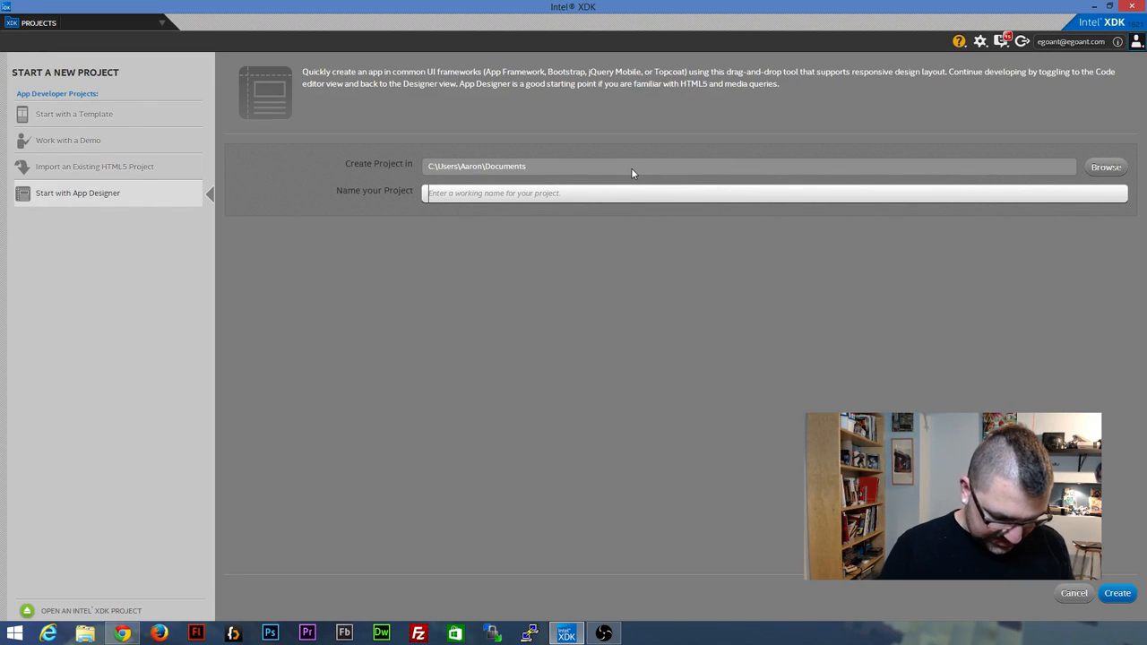
type("sampleApp")
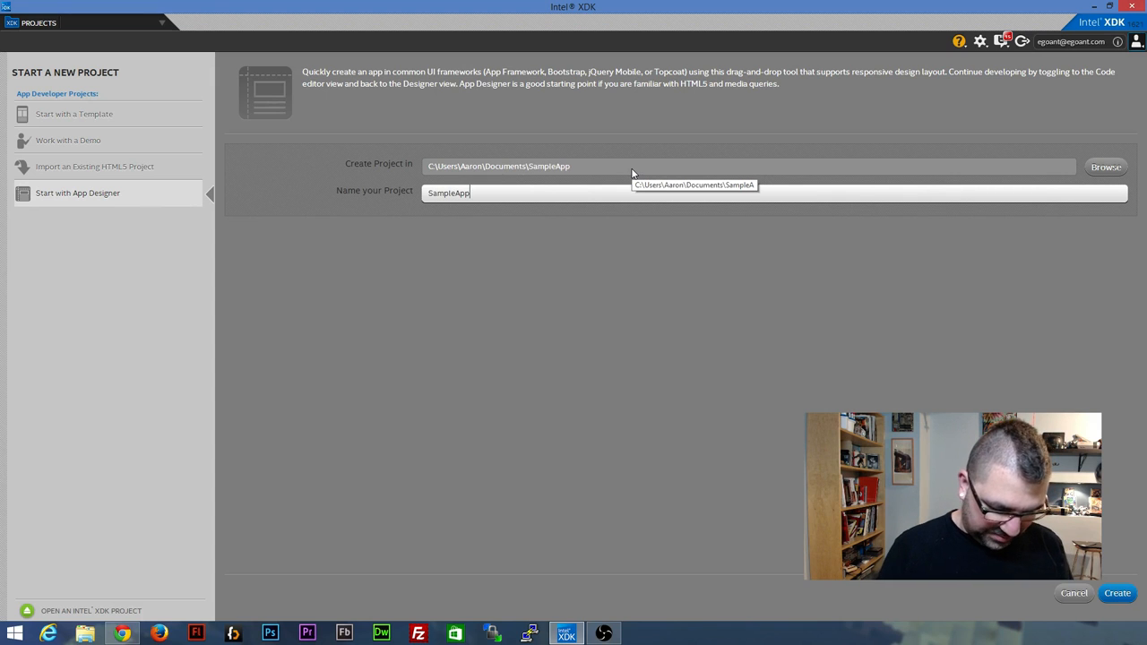
type("_01")
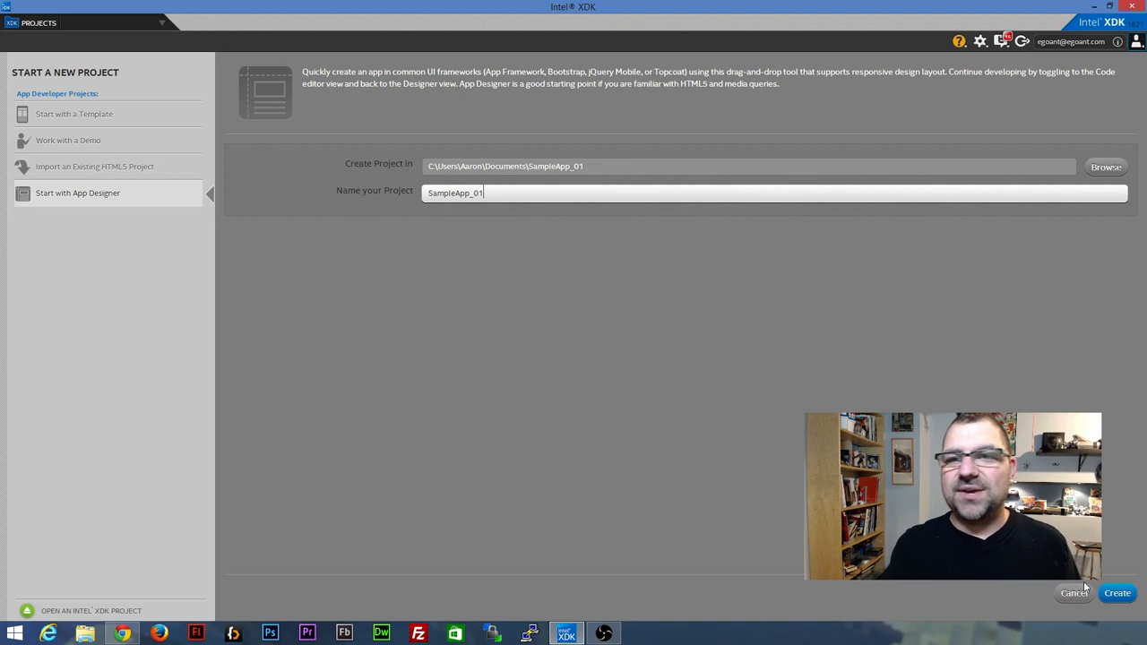
left_click(1118, 594)
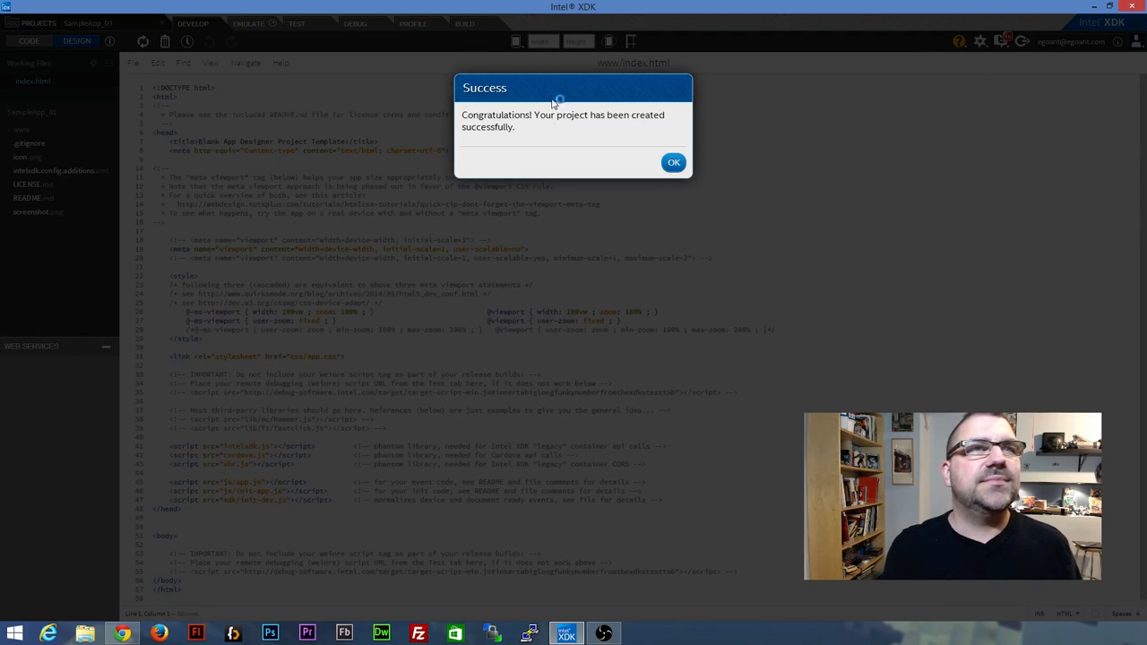
Preview Bootstrap 3, jQuery Mobile and Topcoat, then select App Framework for the design page.
left_click(677, 162)
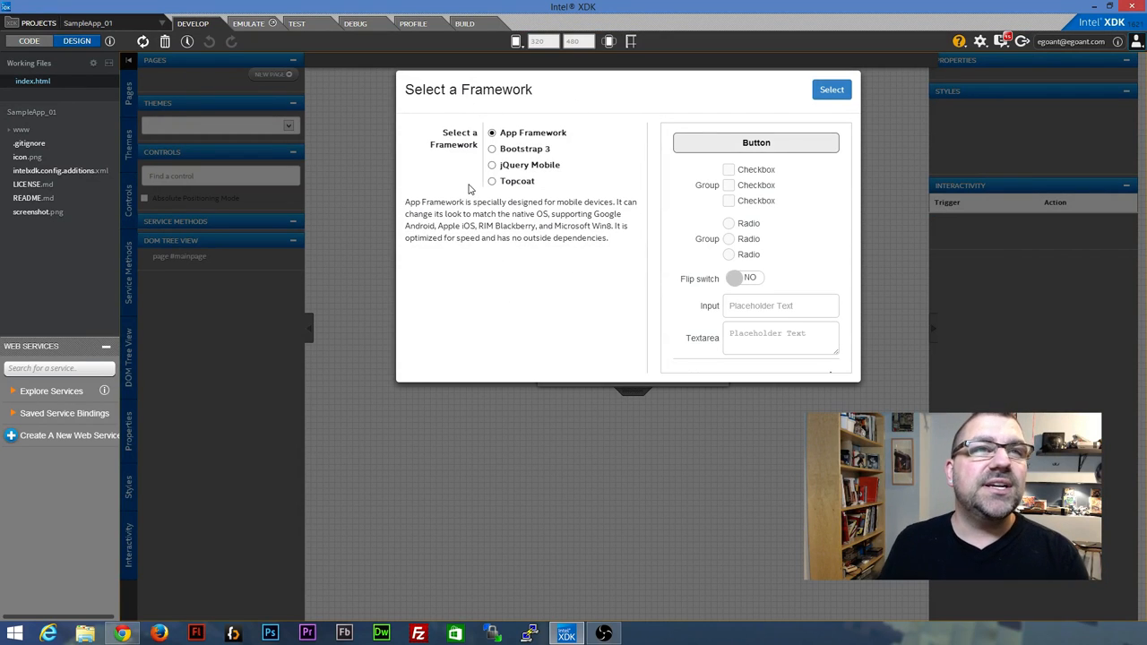
left_click(516, 150)
left_click(510, 167)
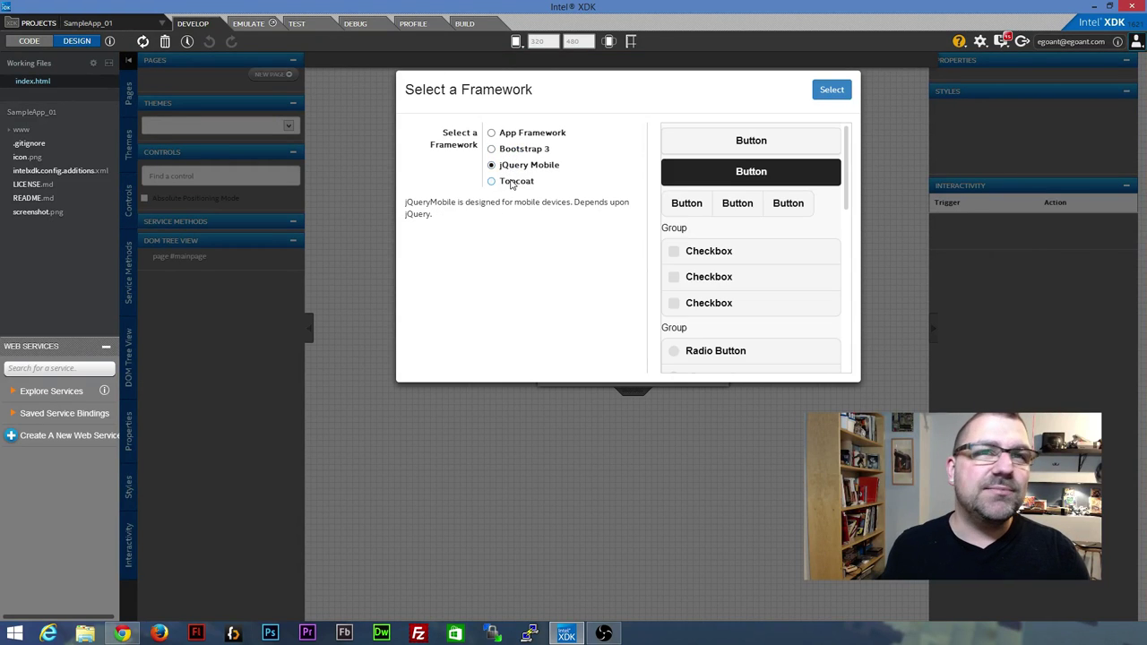
left_click(513, 182)
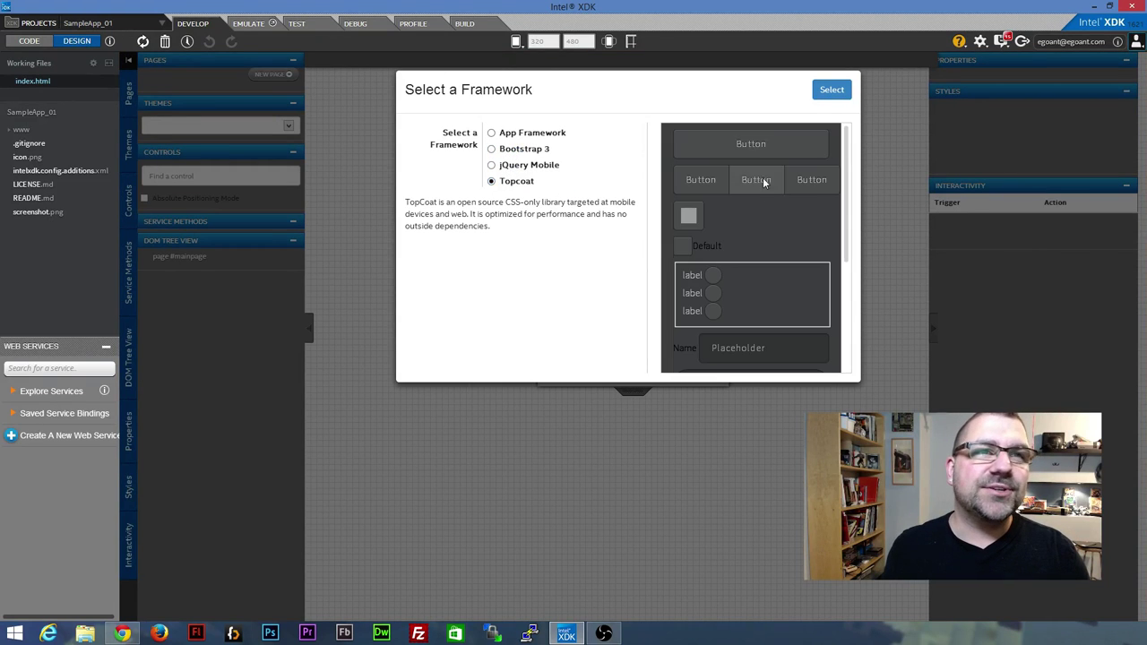
left_click(537, 134)
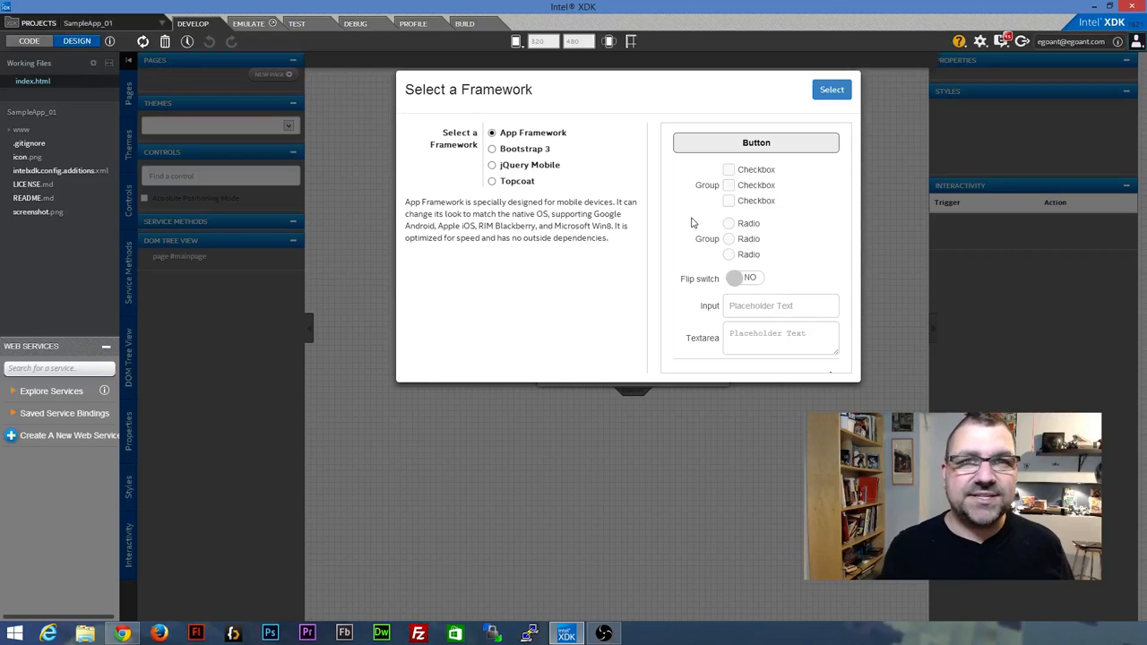
left_click(830, 92)
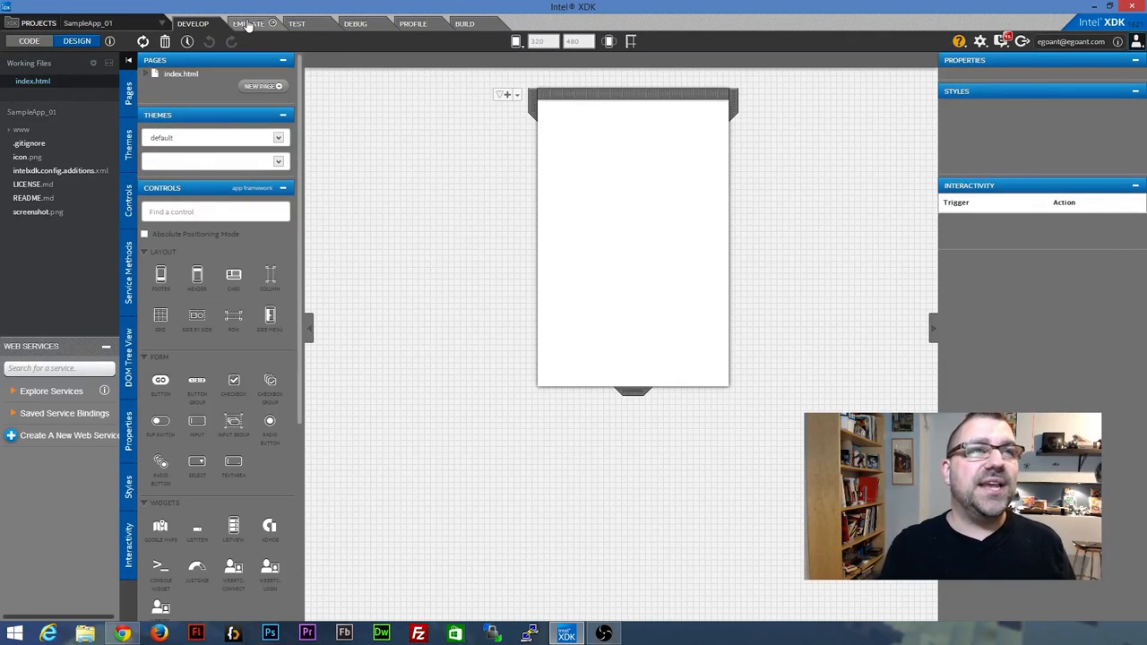
left_click(247, 24)
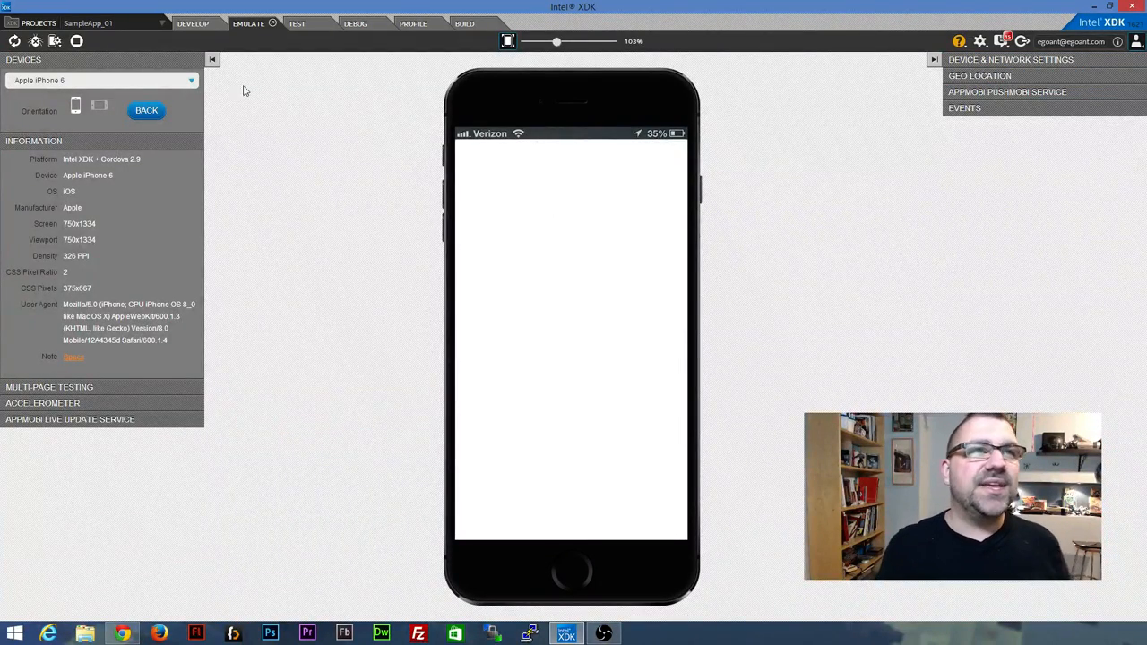
left_click(195, 25)
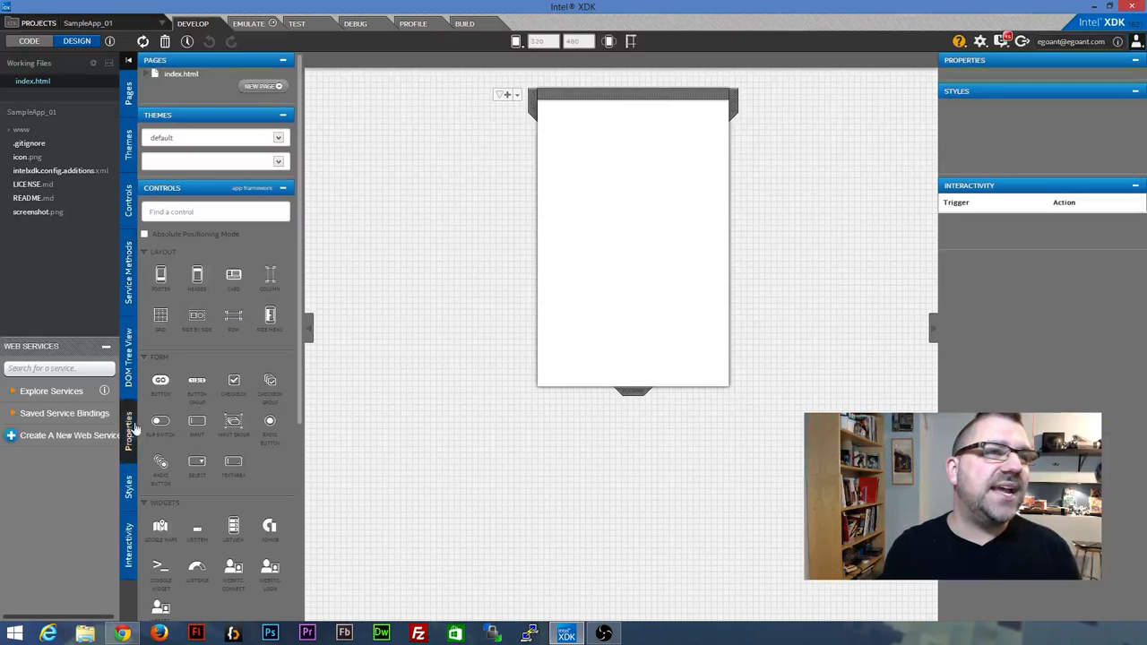
left_click(130, 94)
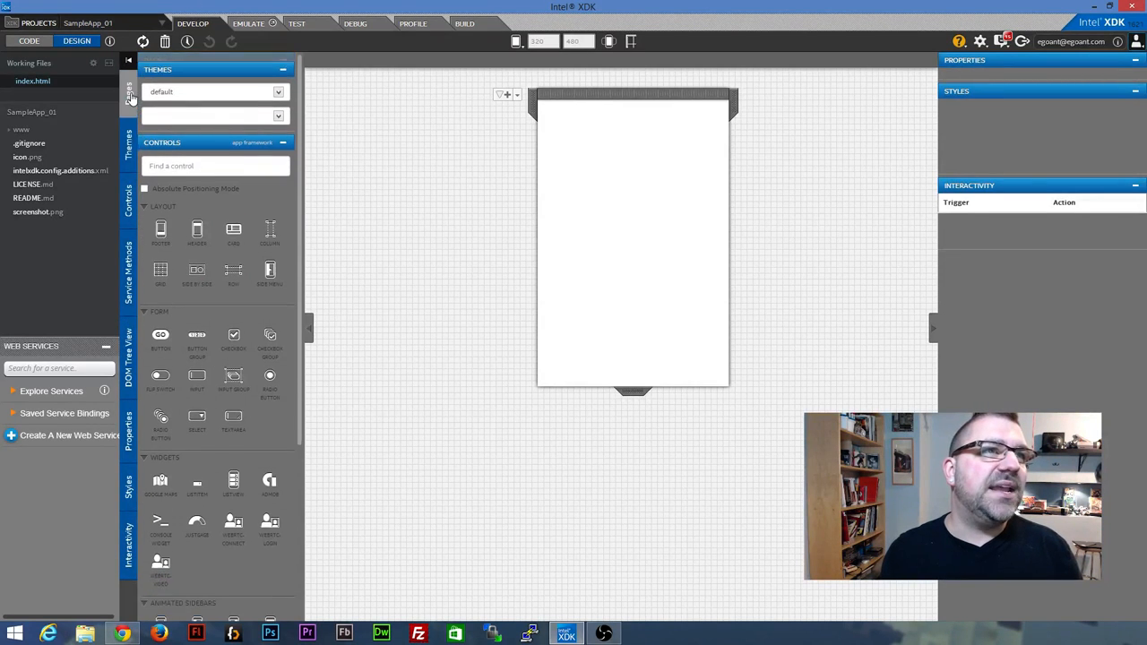
left_click(129, 143)
left_click(129, 199)
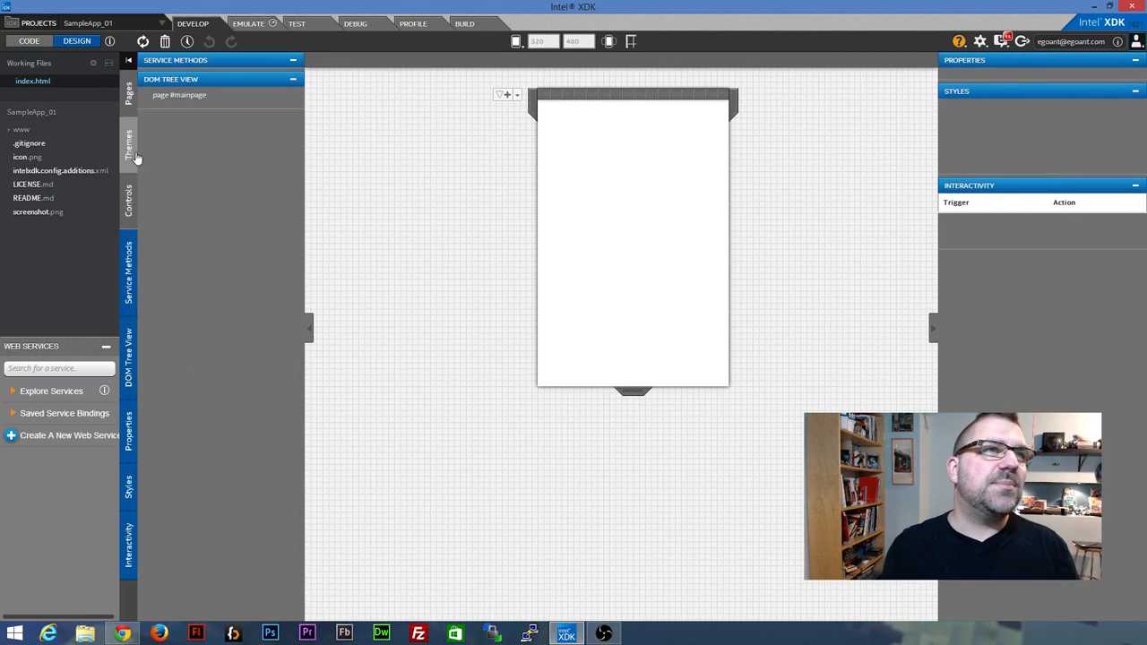
left_click(129, 94)
left_click(129, 143)
left_click(129, 197)
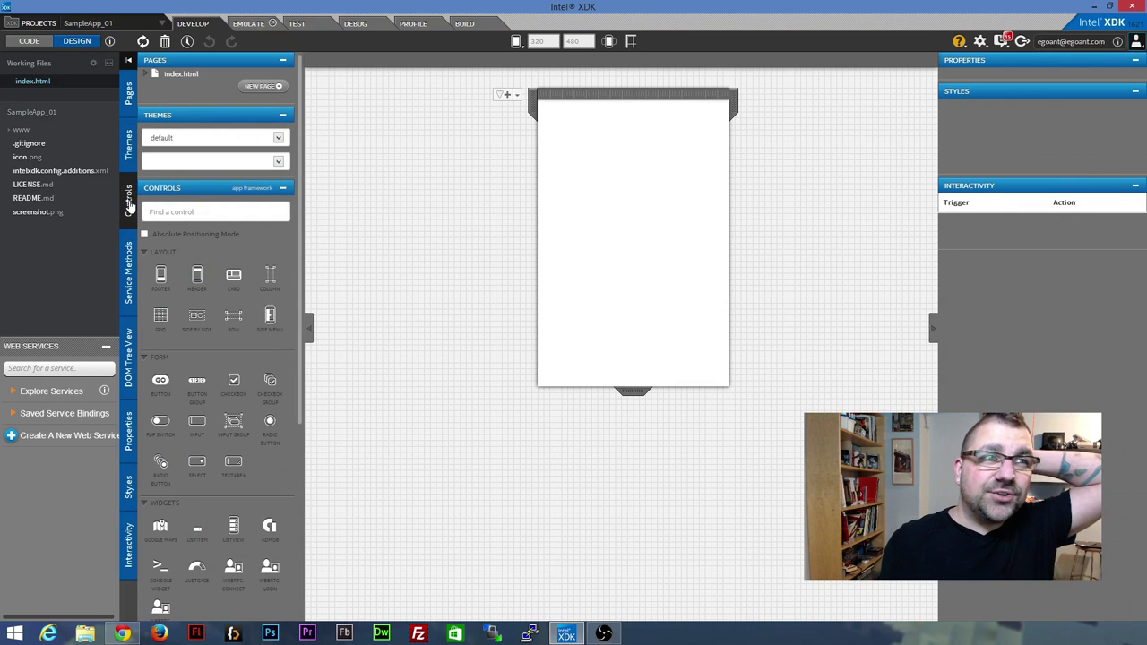
left_click(130, 207)
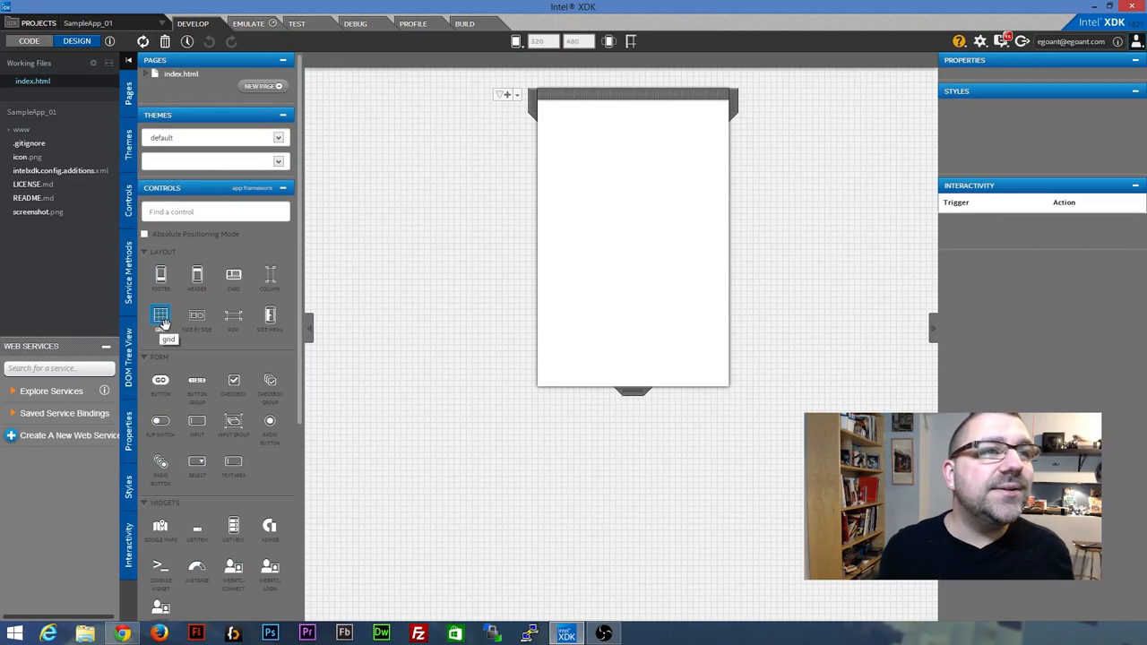
Add a Grid to the main page and set its height style to 100vh.
mouse_move(160, 316)
left_mouse_down()
mouse_move(502, 289)
mouse_move(616, 257)
left_mouse_up()
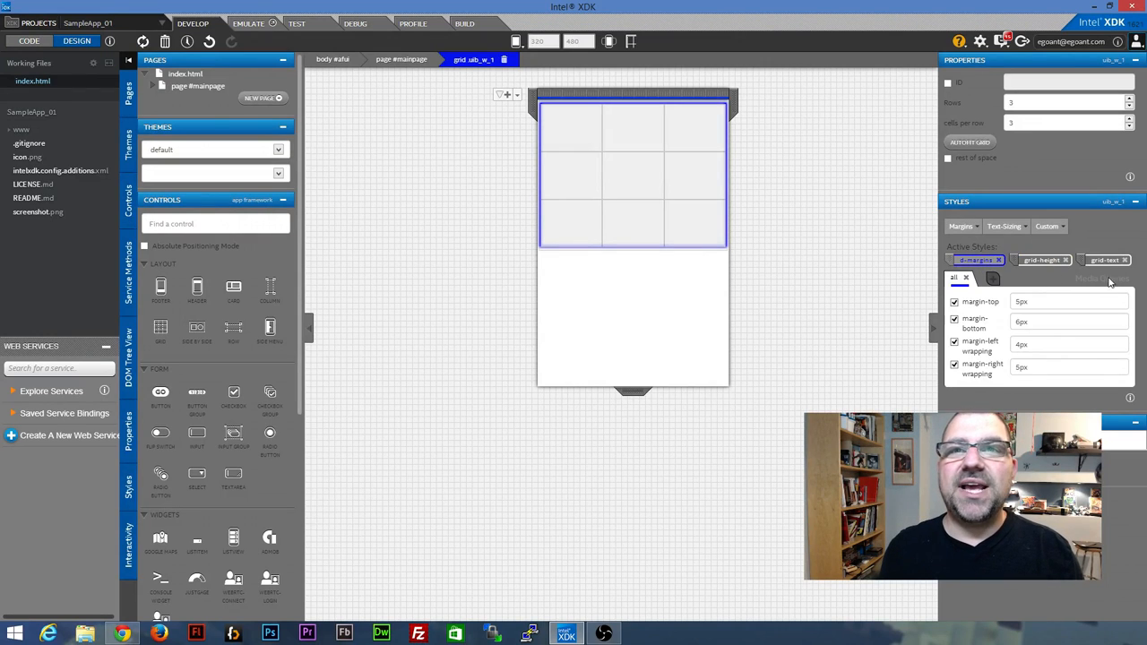
left_click(1109, 261)
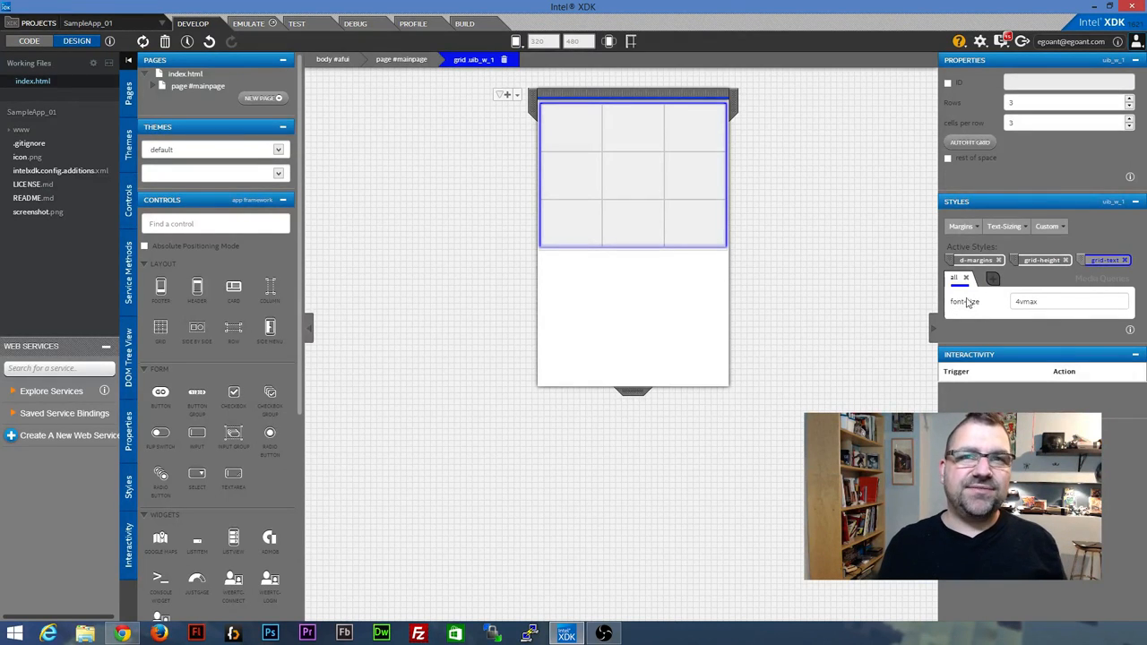
left_click(975, 260)
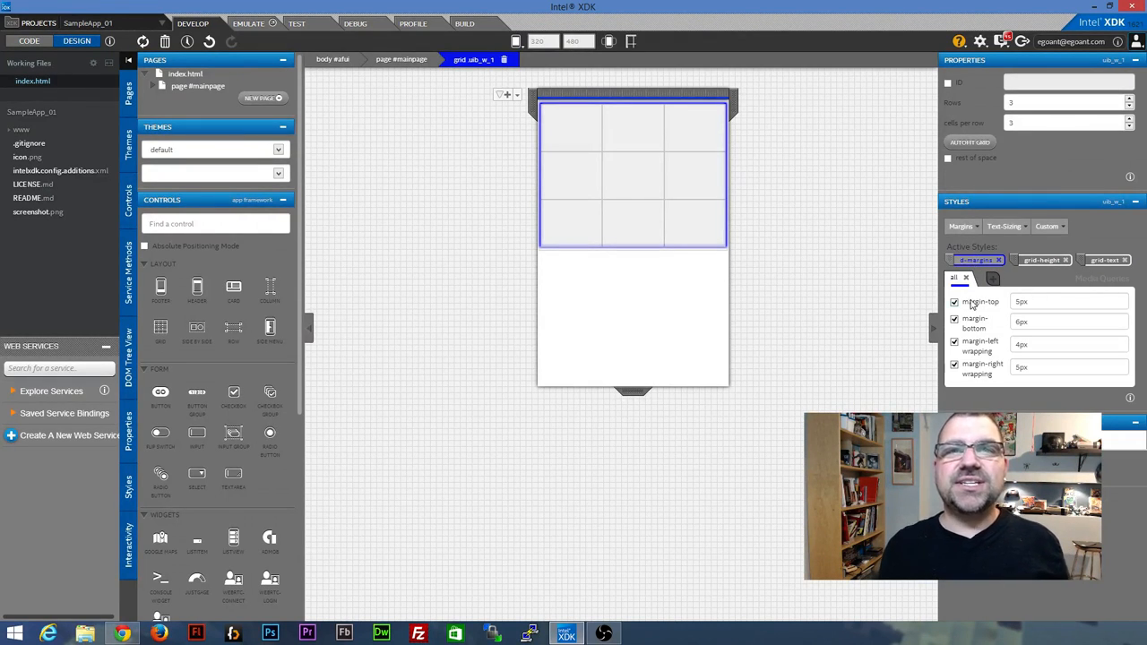
left_click(955, 302)
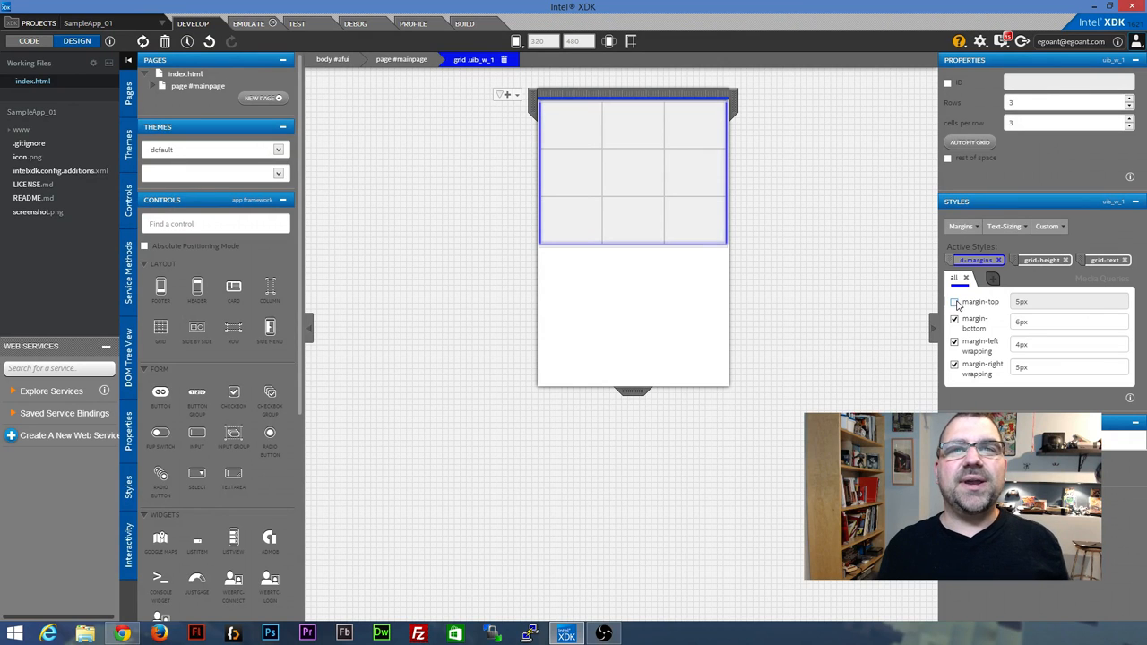
left_click(956, 303)
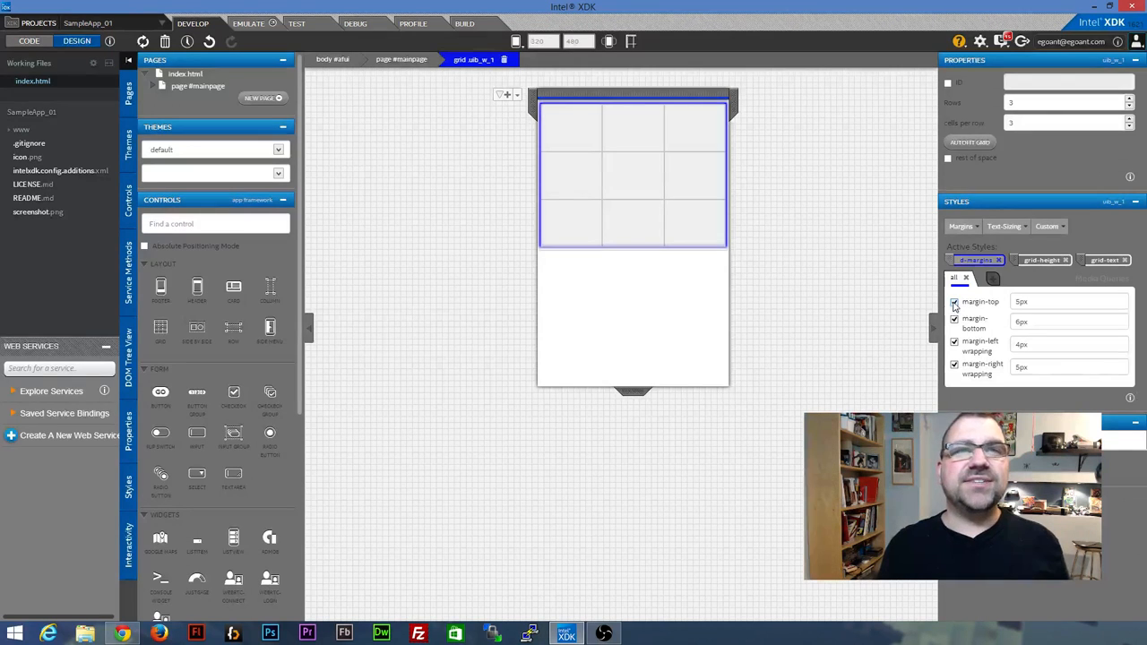
left_click(1044, 262)
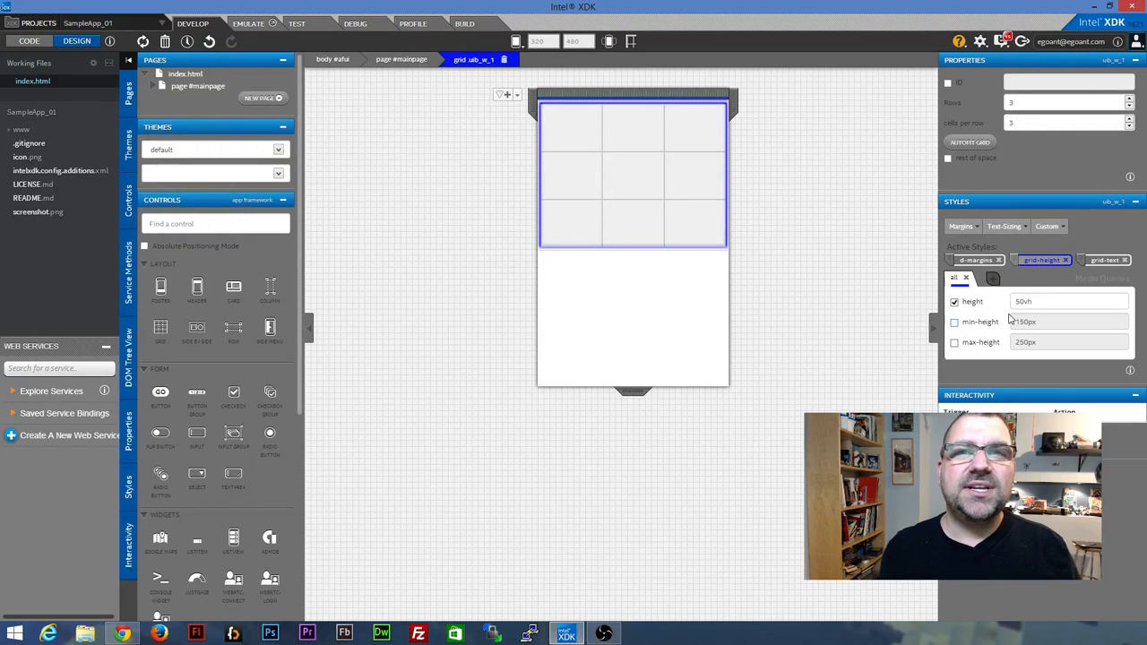
left_click(1024, 301)
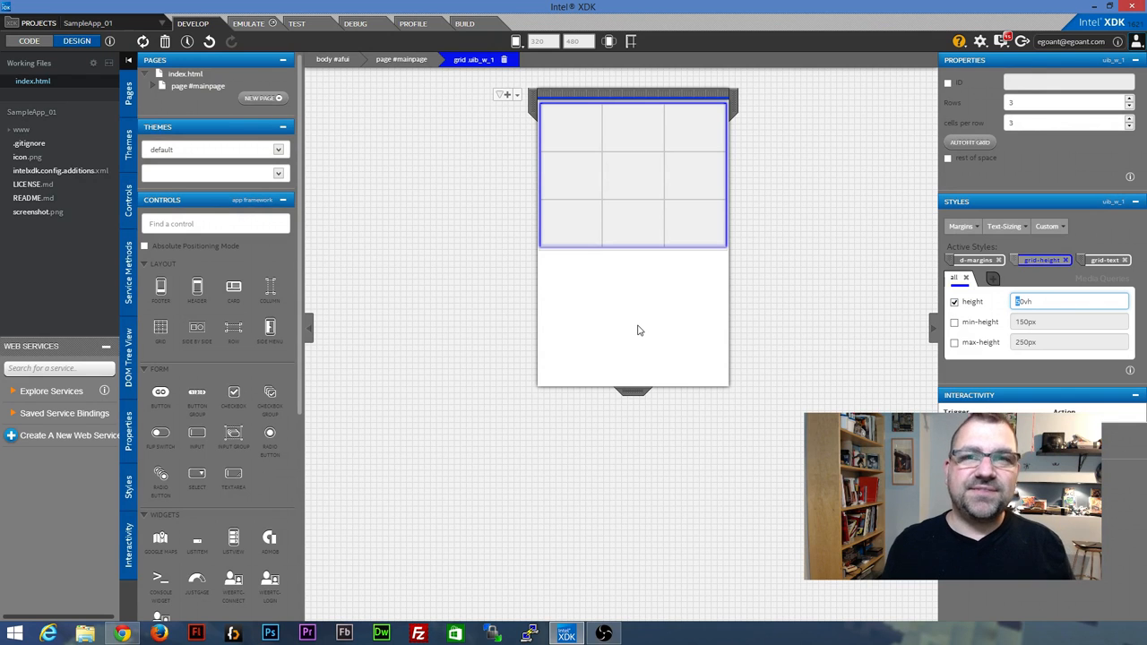
type("10")
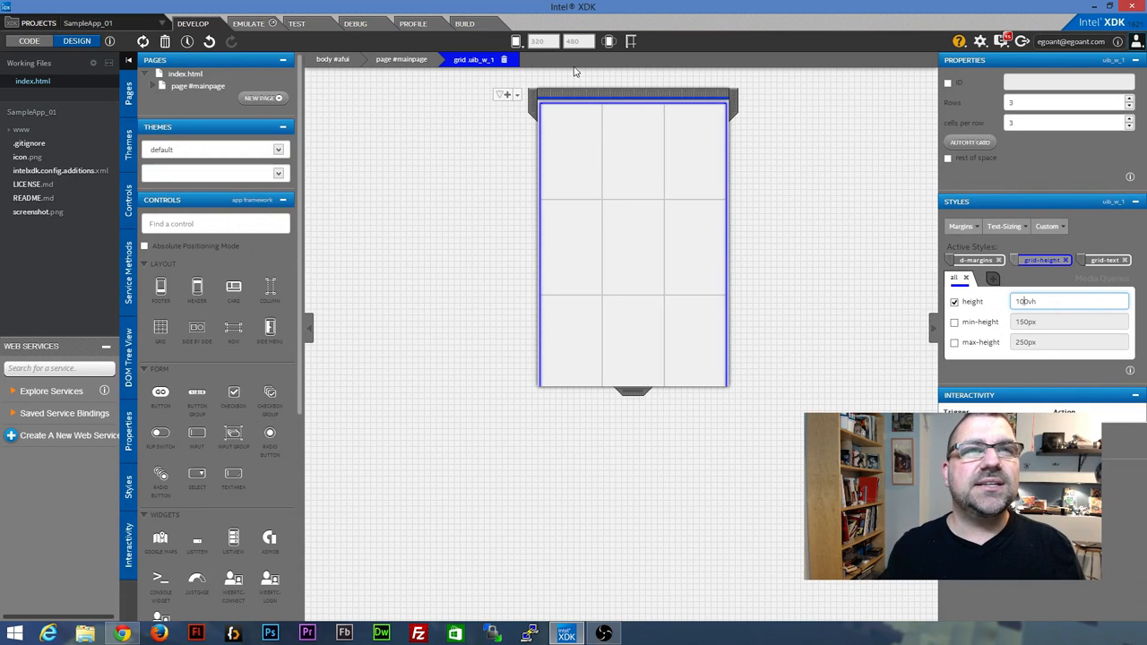
Set the grid's top, bottom, left and right margins to 0.
left_click(976, 261)
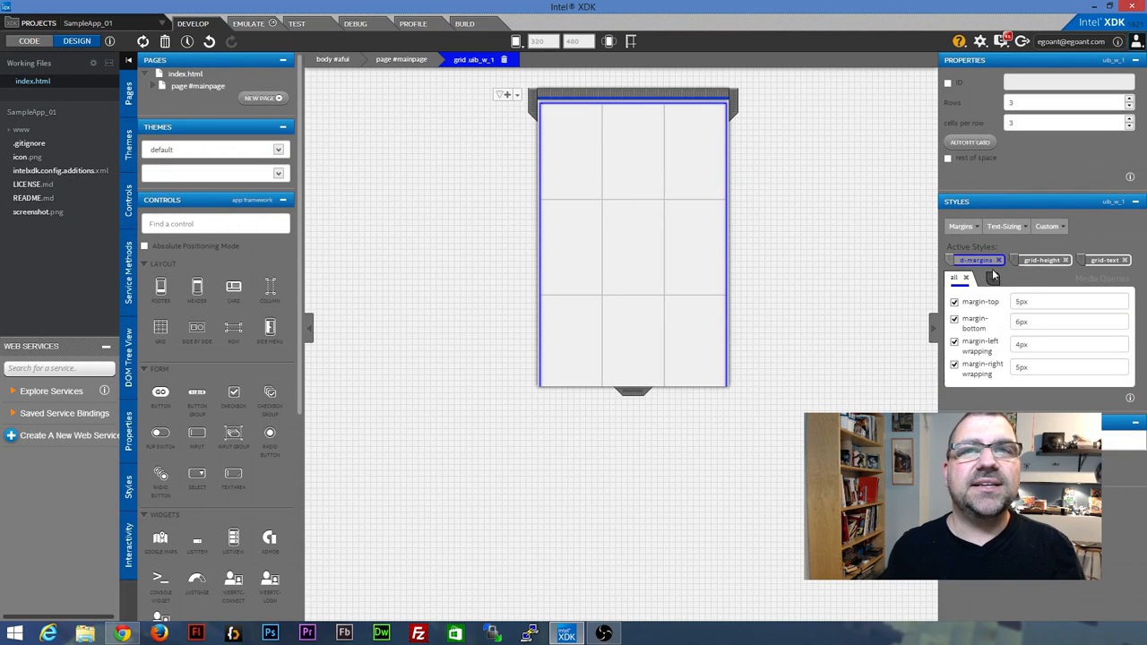
left_click(1045, 307)
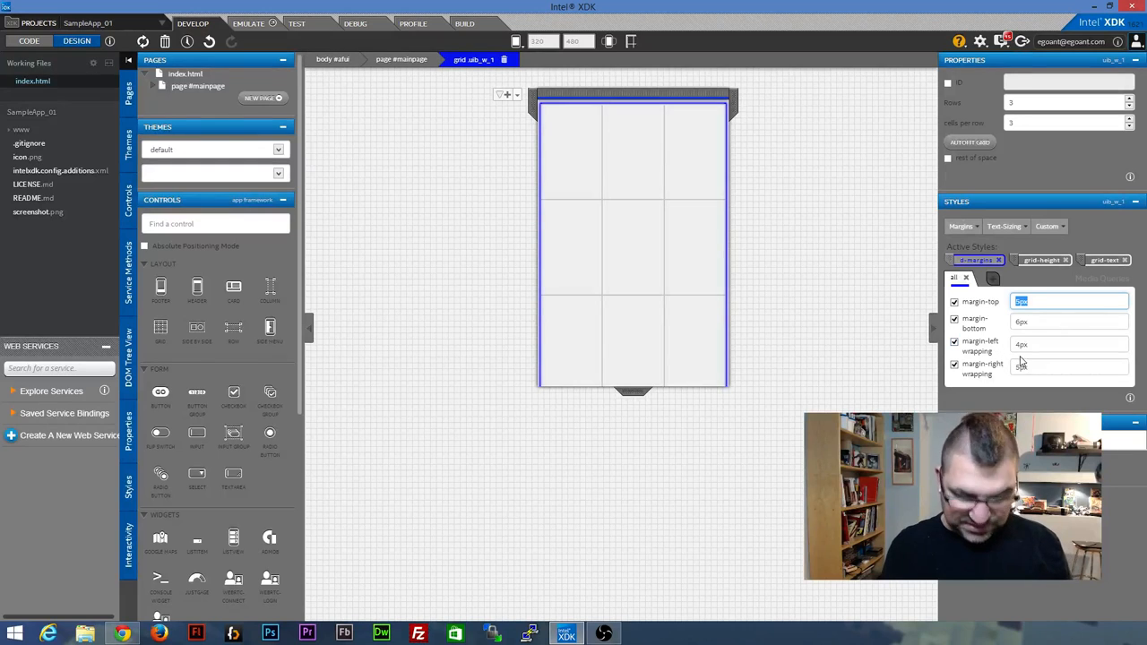
type("0")
key("Tab")
type("0")
left_click(1070, 344)
type("0")
left_click(1085, 365)
type("0")
left_click(1079, 345)
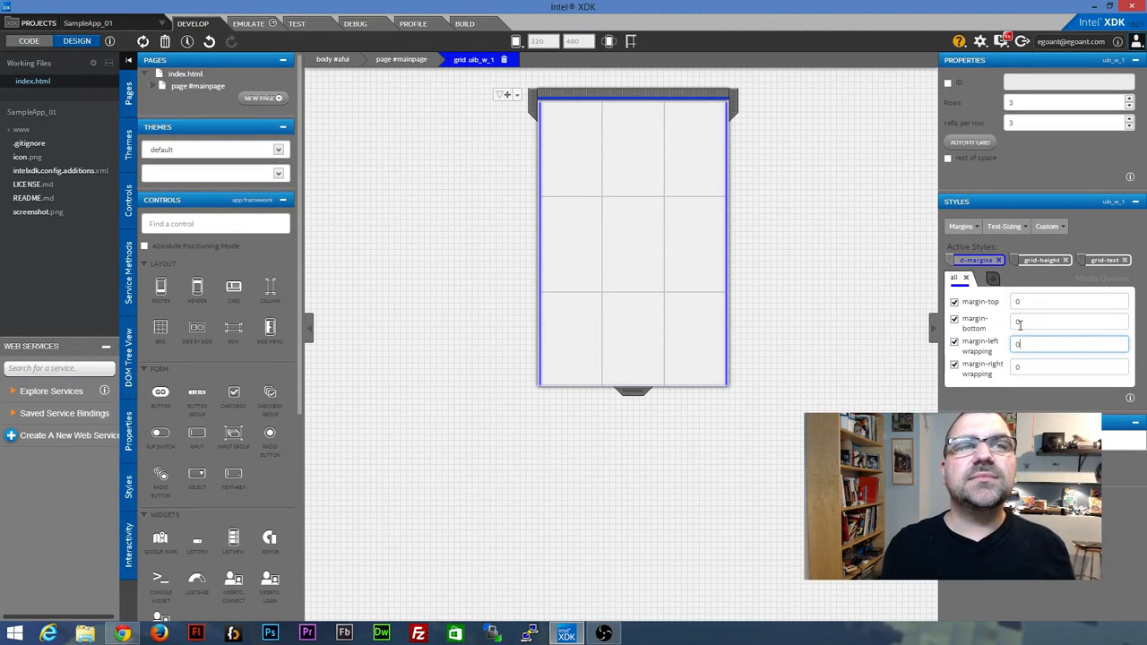
left_click(1059, 320)
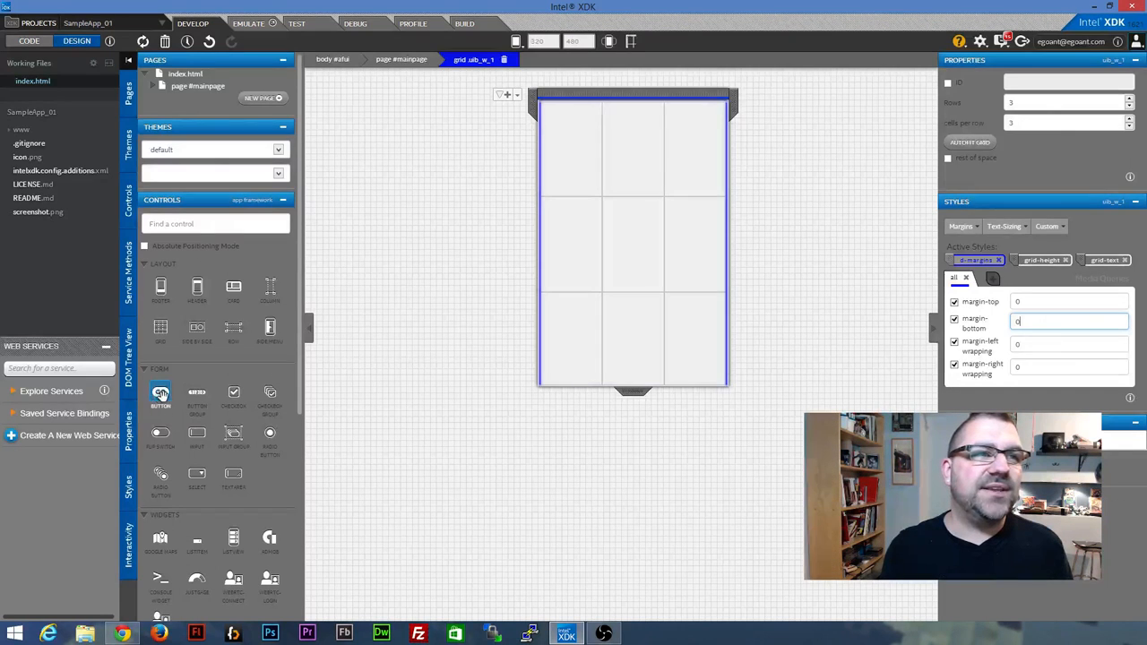
Place a Button in the centre grid cell, browse its style dropdowns, and enable its Icon property.
left_click_drag(160, 392, 627, 243)
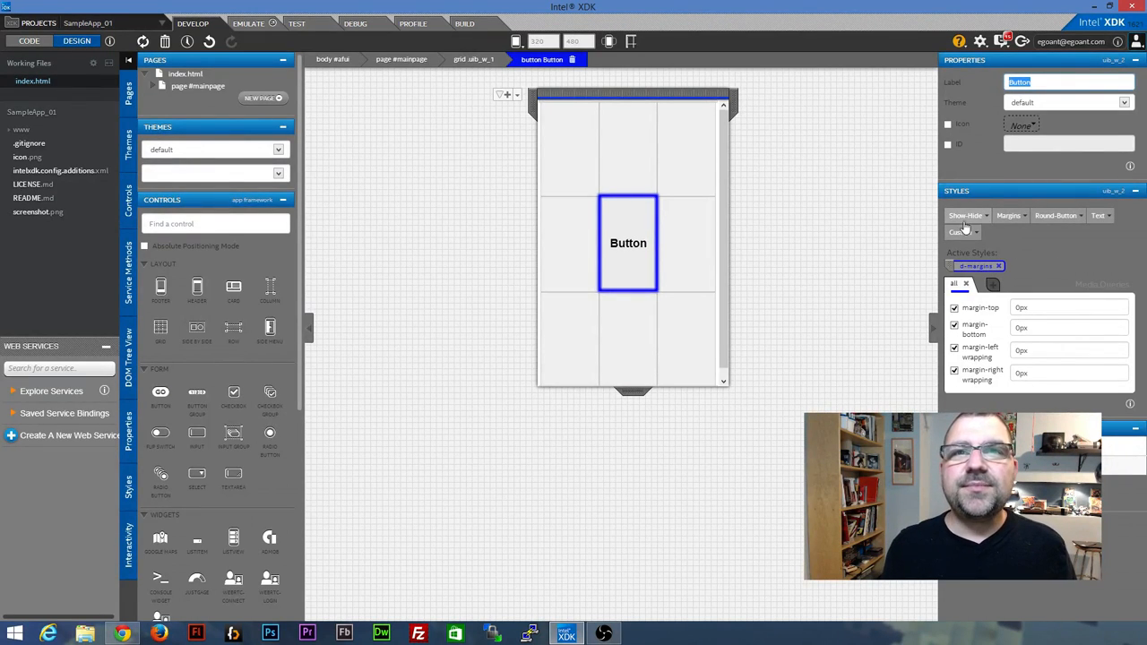
left_click(966, 217)
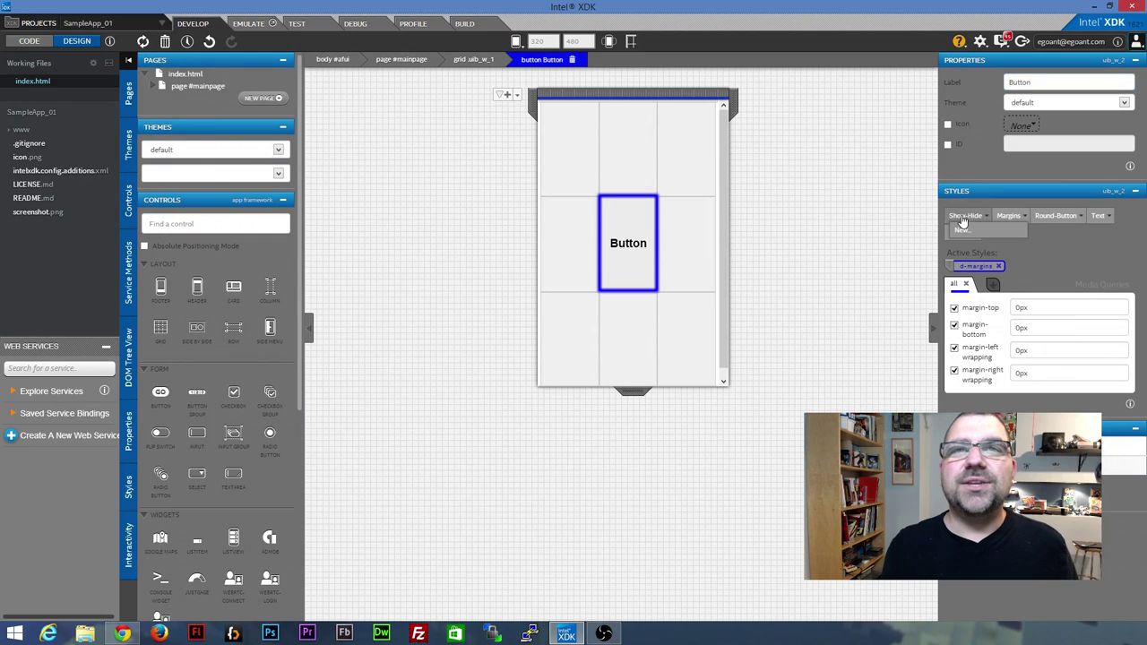
left_click(1075, 255)
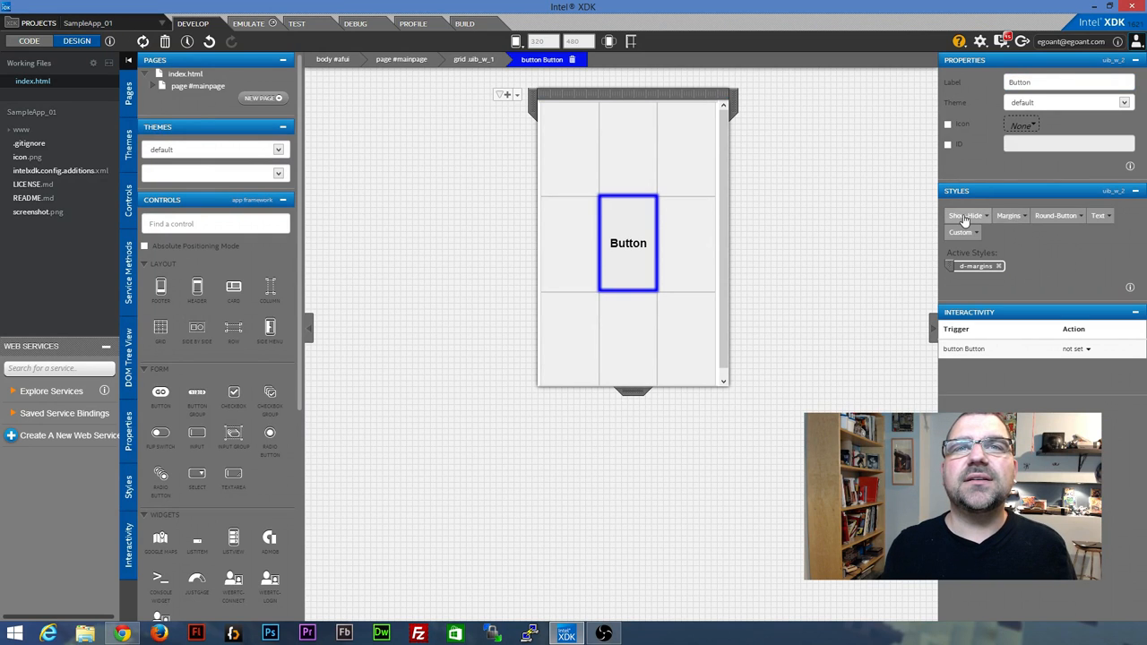
left_click(966, 220)
left_click(1022, 222)
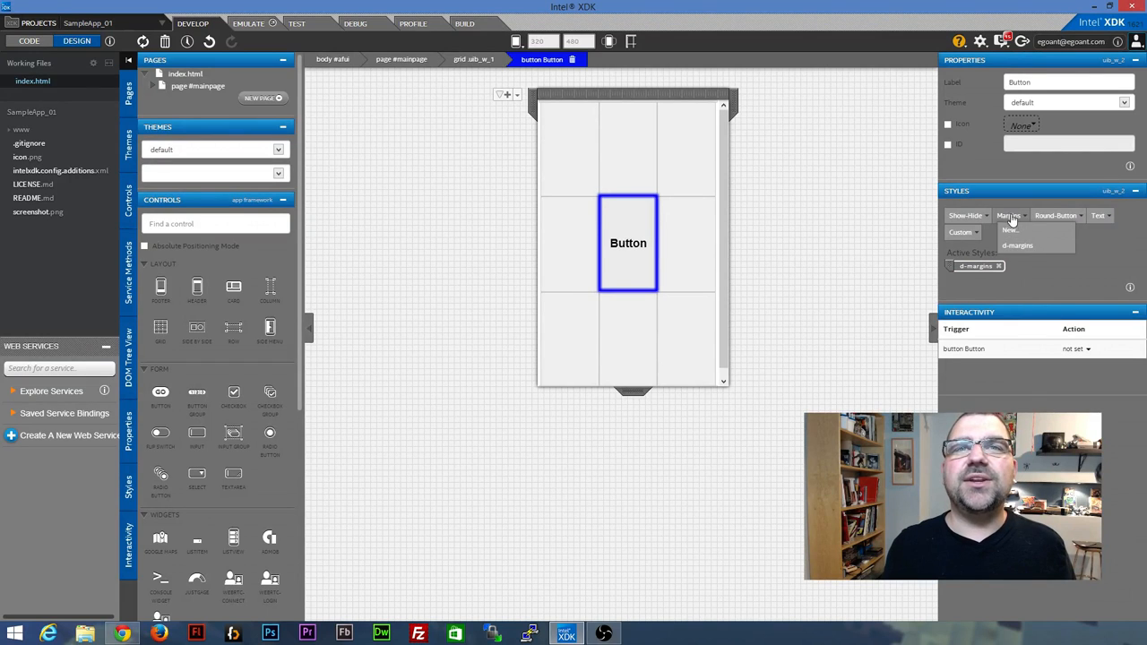
left_click(1059, 215)
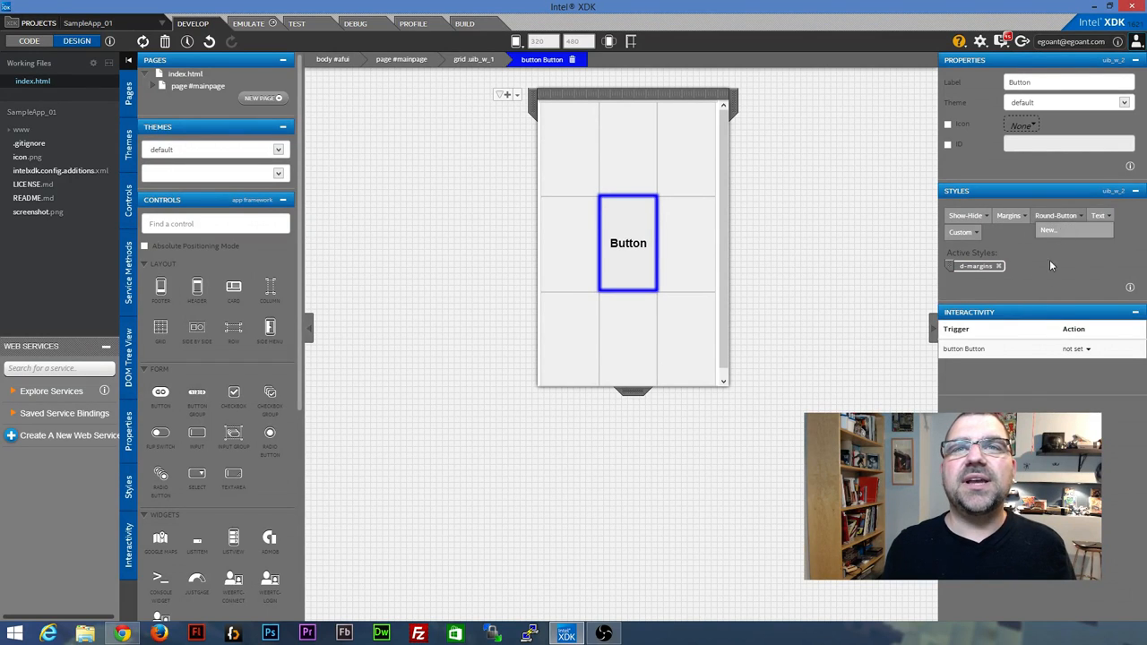
left_click(1101, 215)
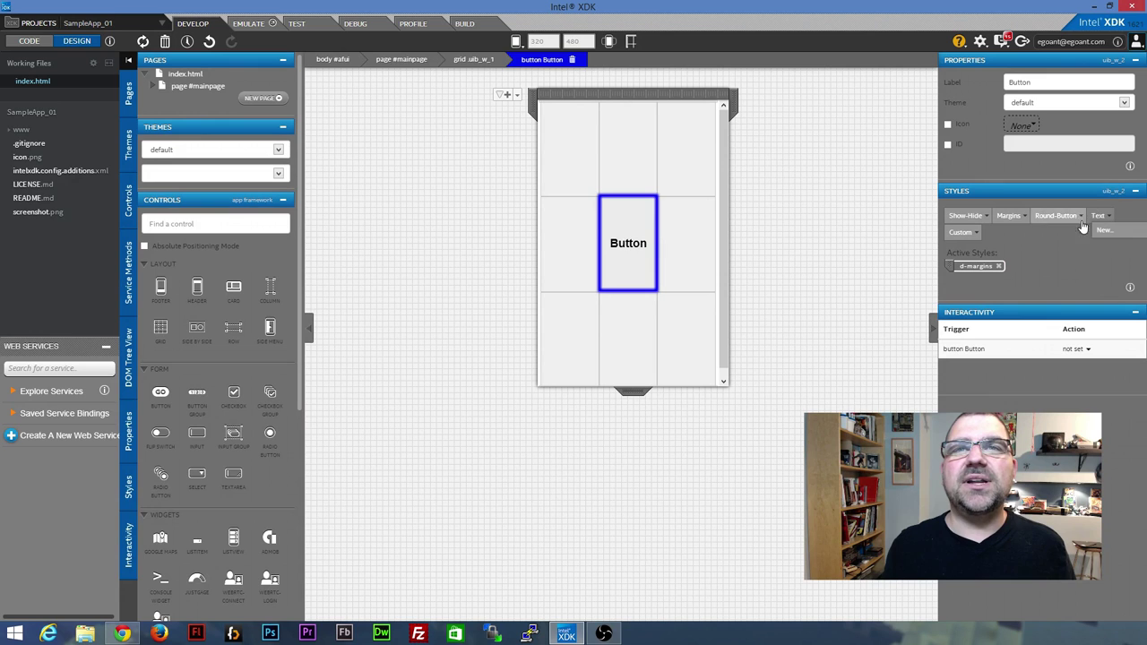
left_click(1052, 274)
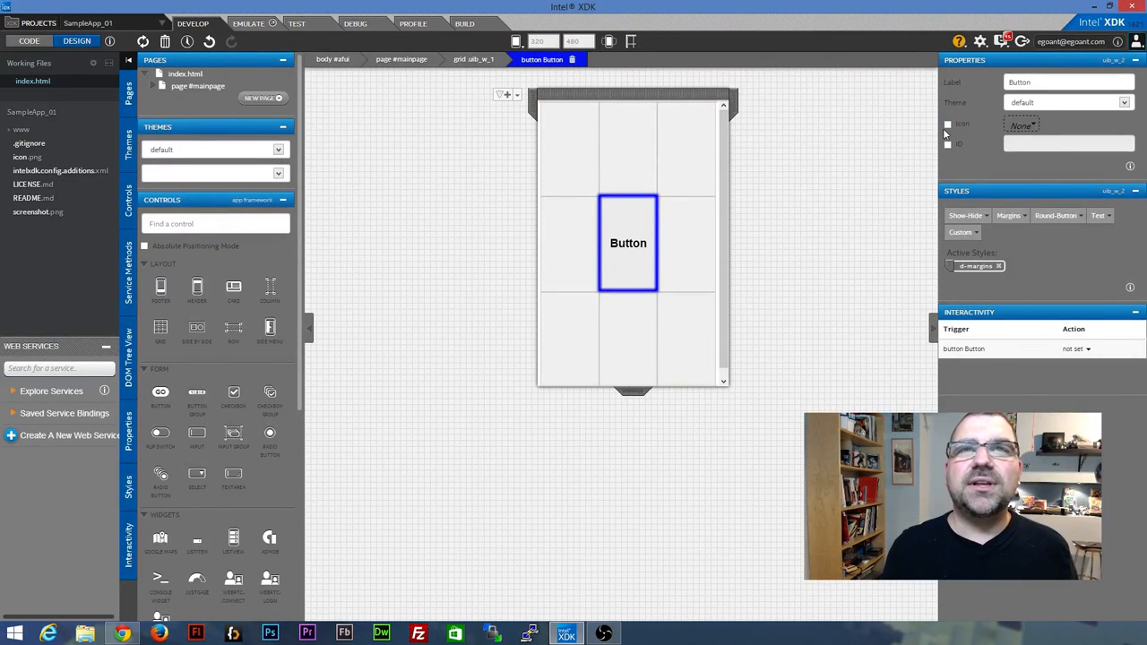
left_click(948, 126)
Give the button a pin icon, an ID, and the label Send Info.
left_click(1031, 126)
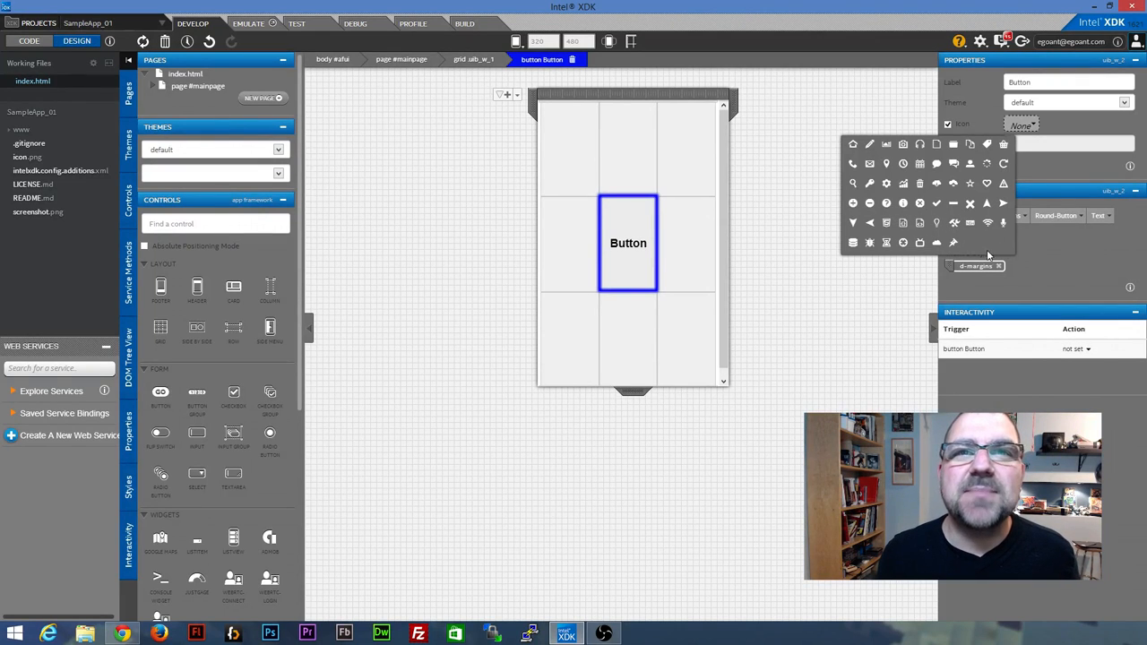
left_click(953, 243)
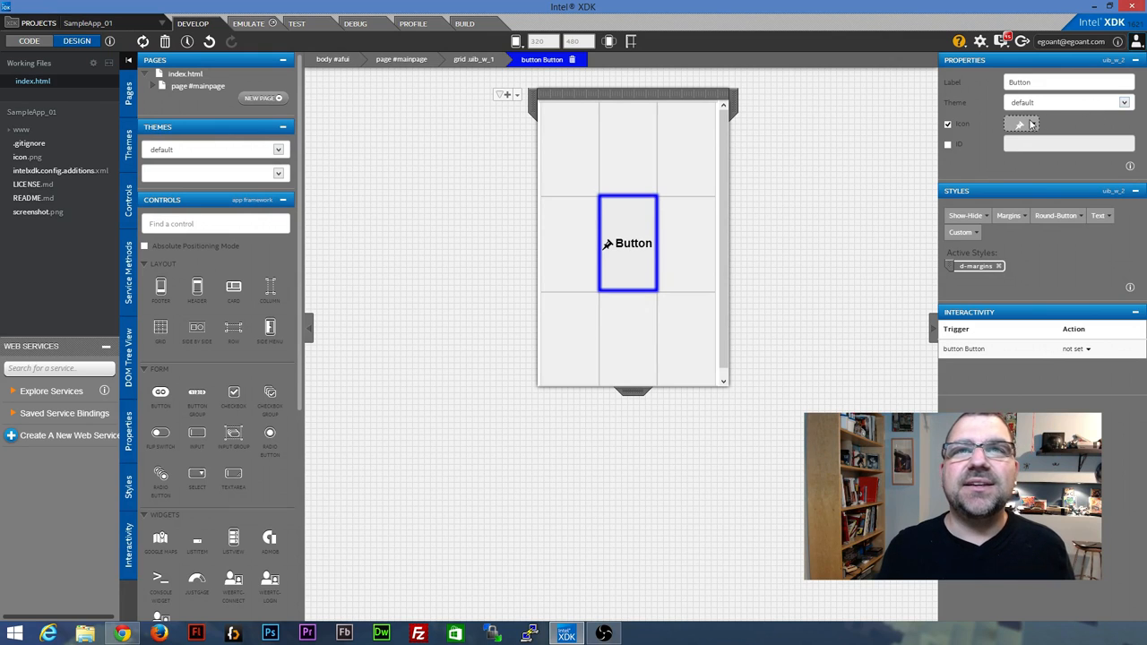
left_click(949, 145)
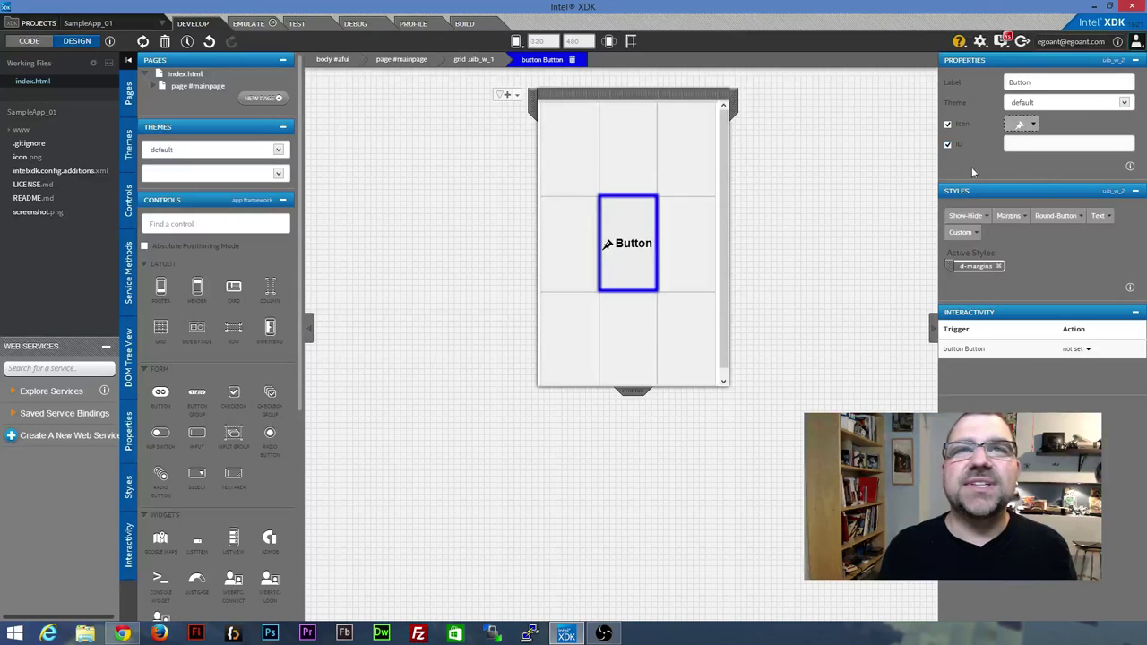
left_click(1036, 148)
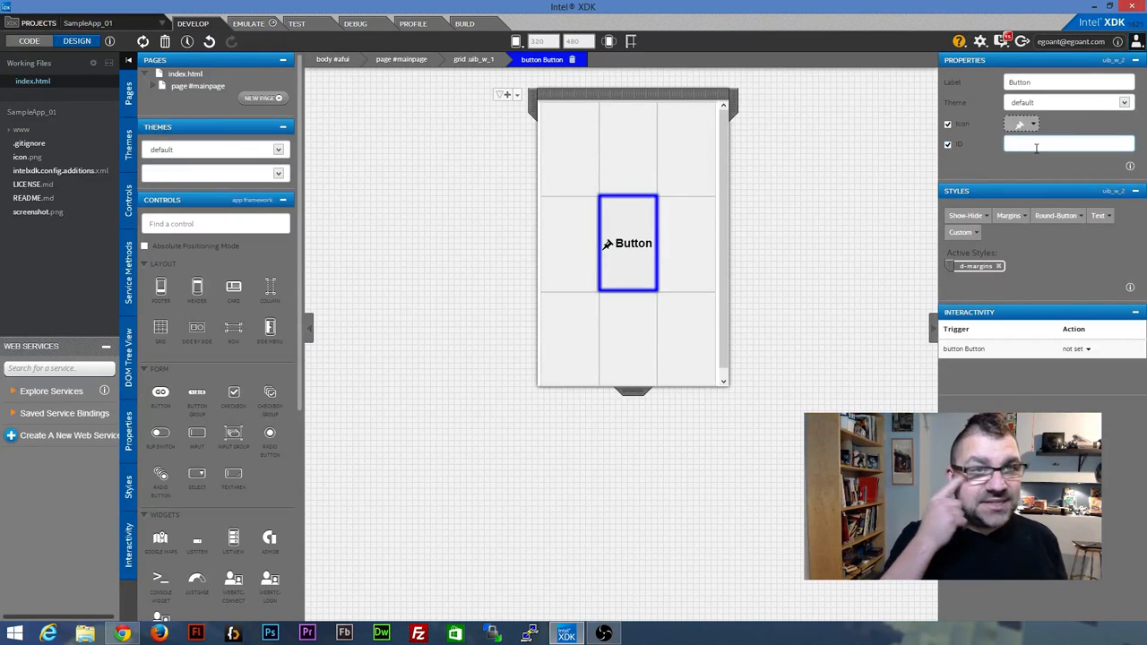
type("bt-")
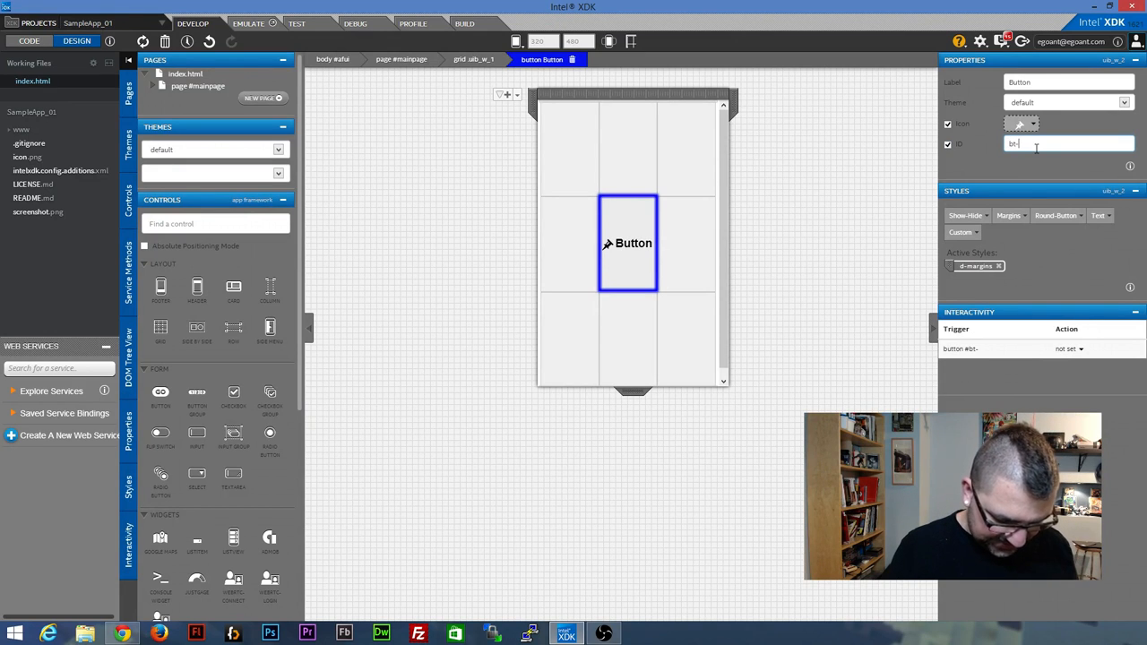
type("send")
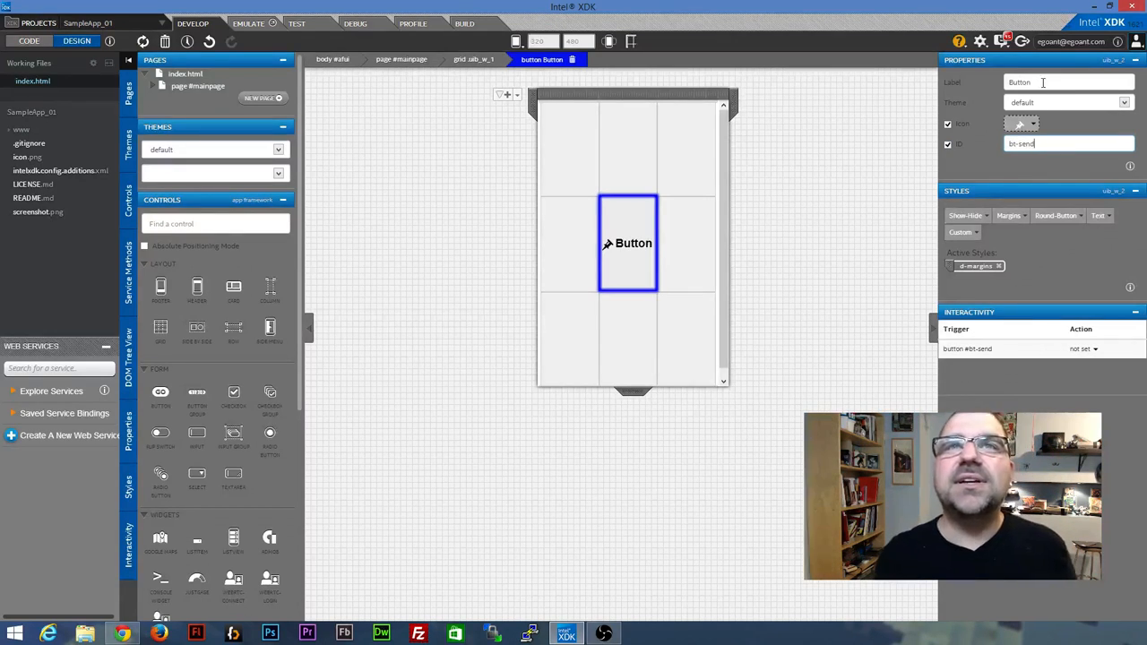
left_click(1042, 82)
type("Send ")
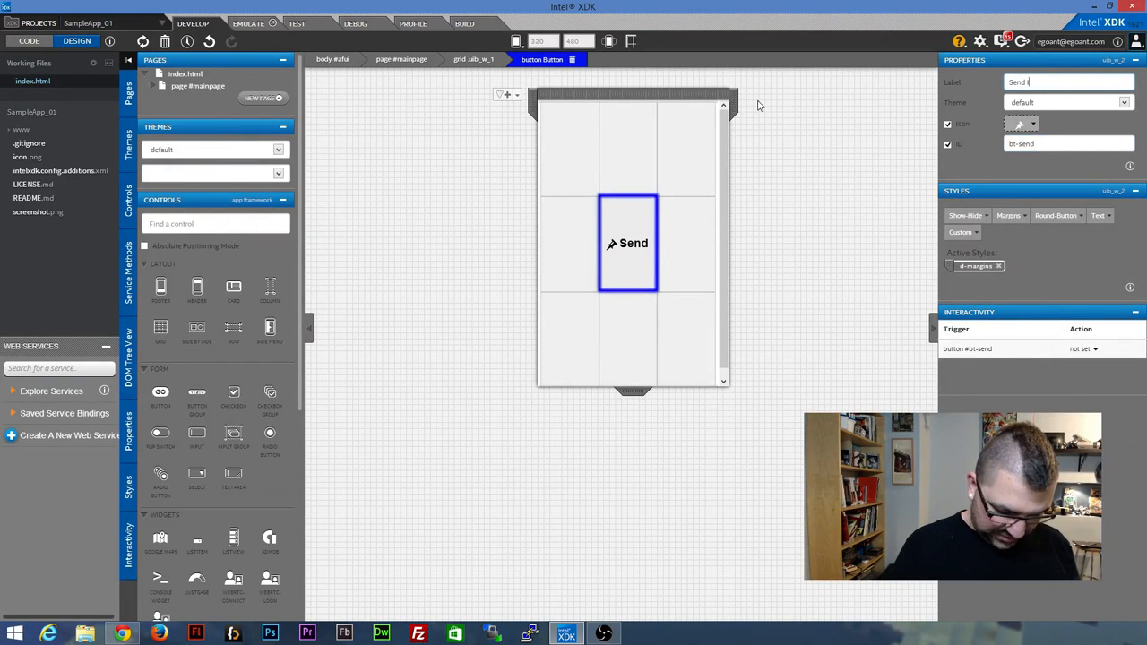
type("Info")
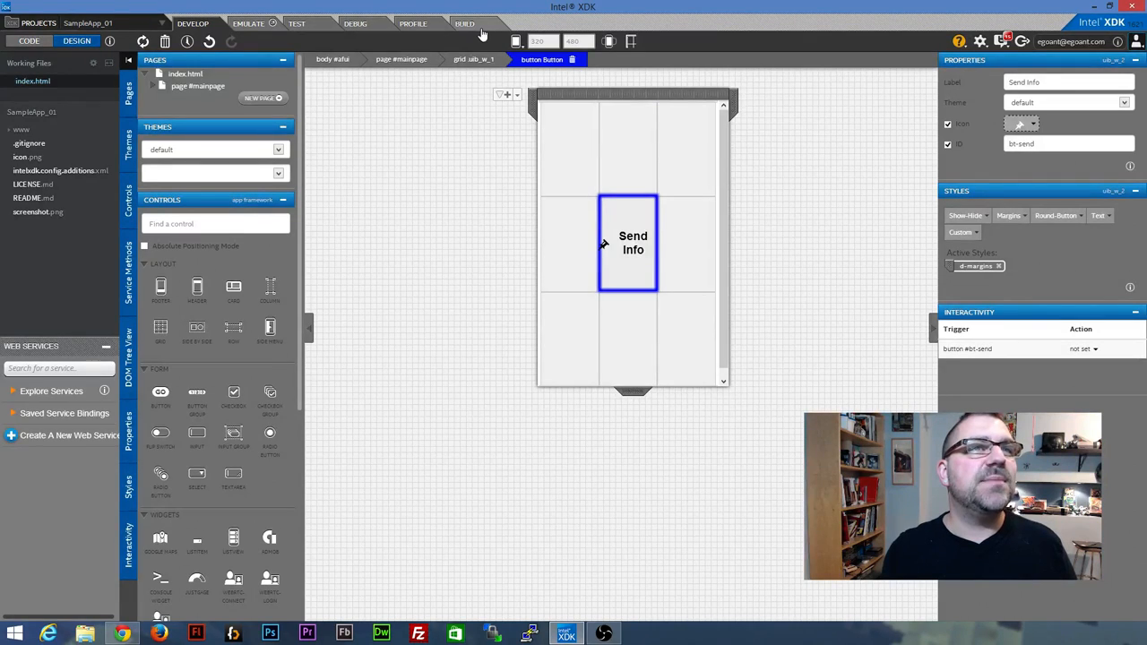
Emulate the app on Lenovo K900, iPhone 6 and iPhone6 Plus, then return to Develop.
left_click(242, 25)
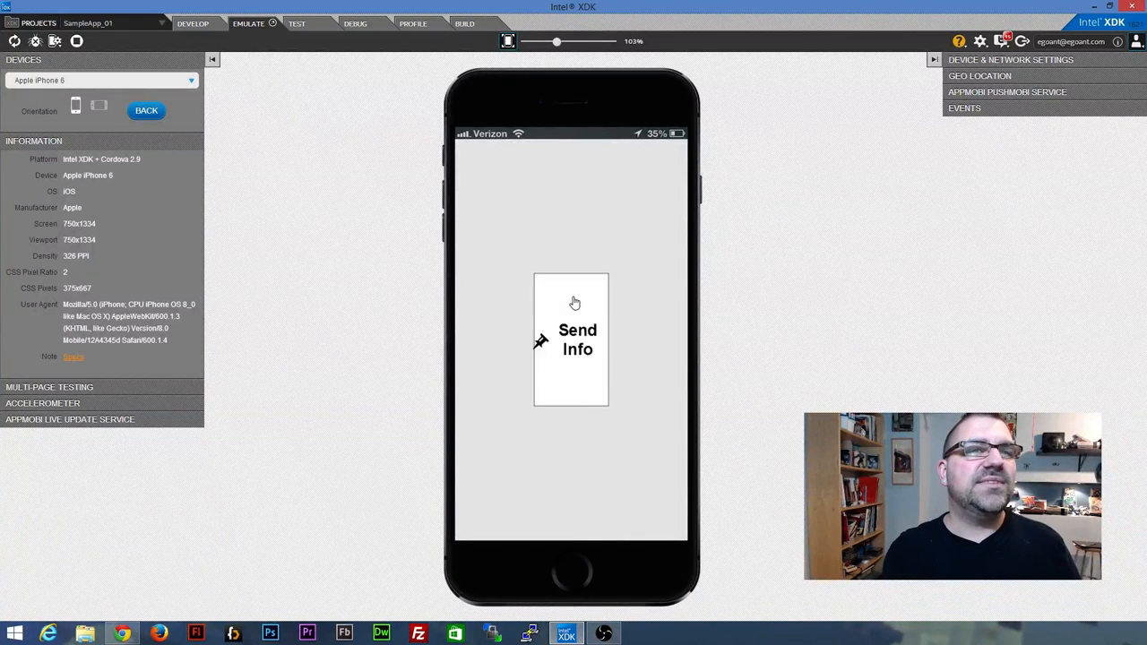
left_click(575, 302)
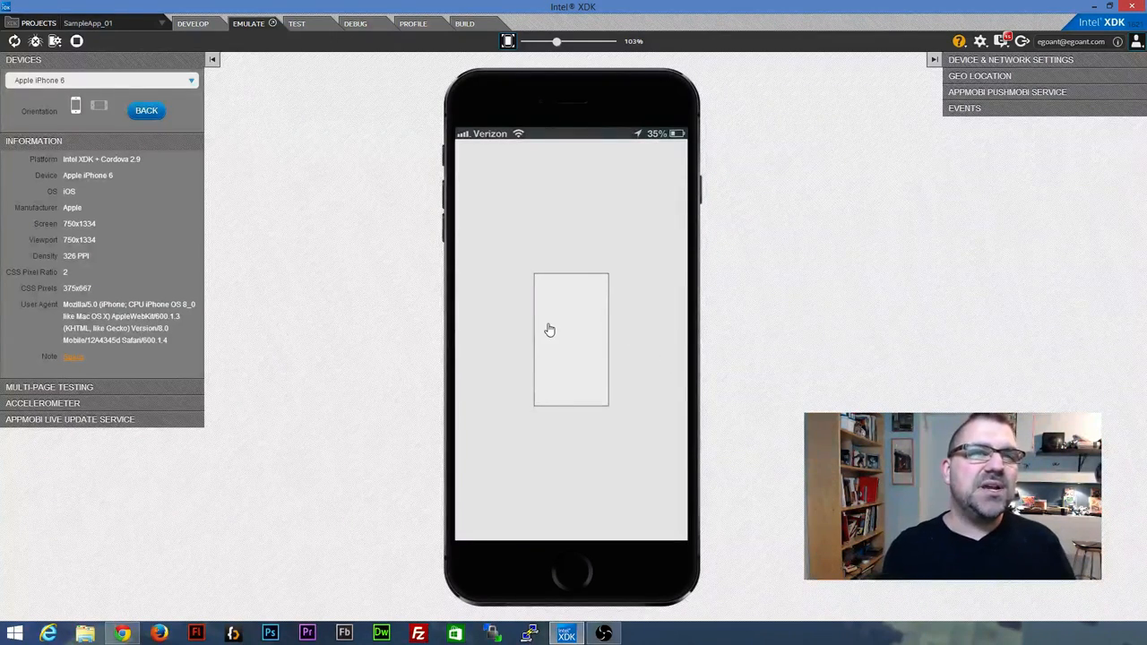
left_click(100, 81)
left_click(36, 190)
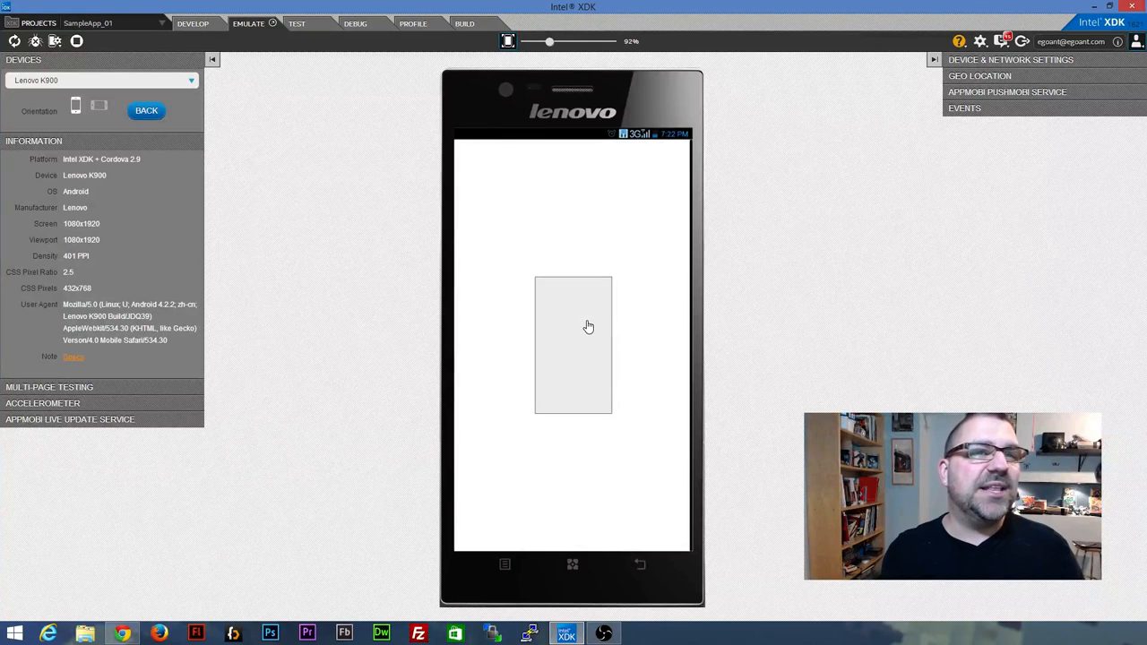
left_click(110, 81)
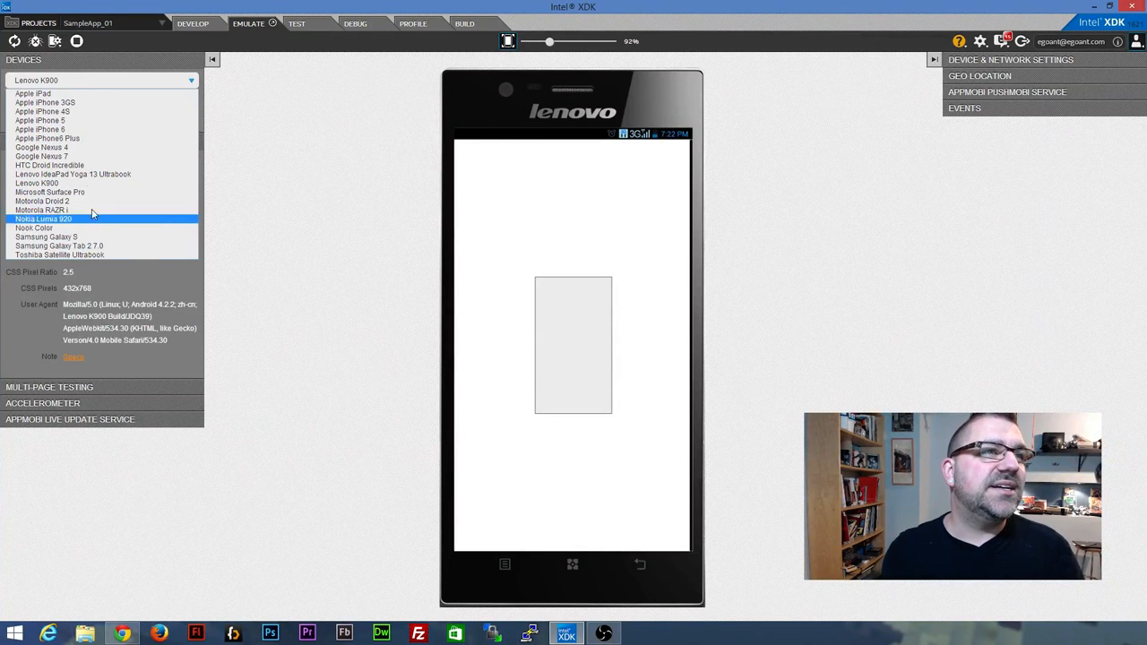
left_click(41, 120)
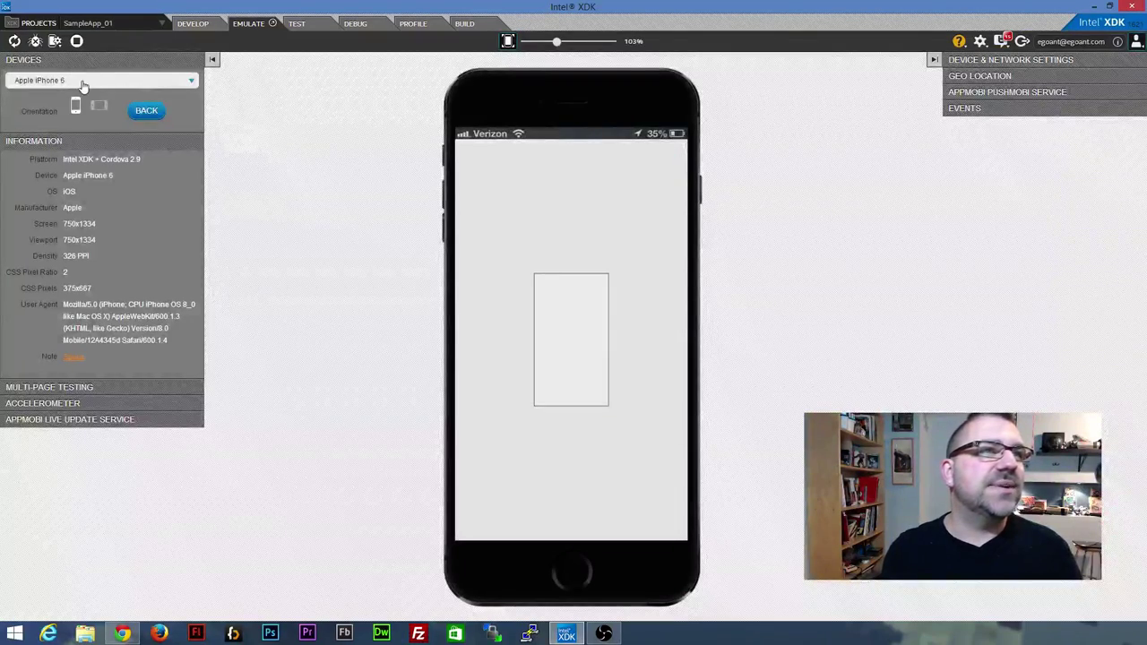
left_click(83, 86)
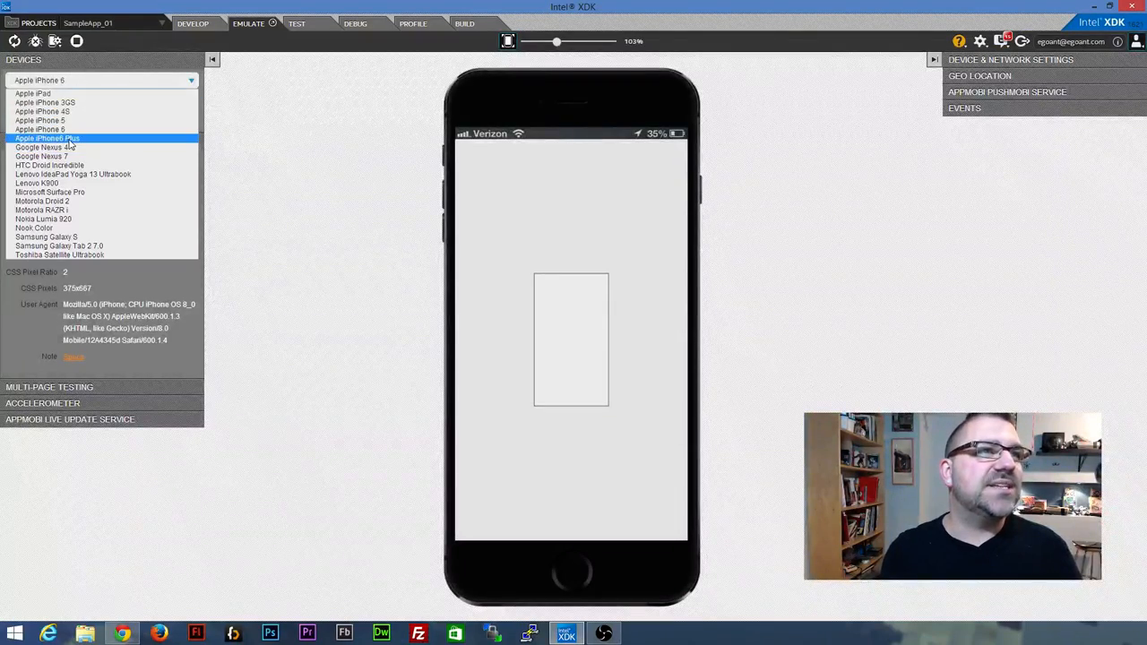
left_click(45, 143)
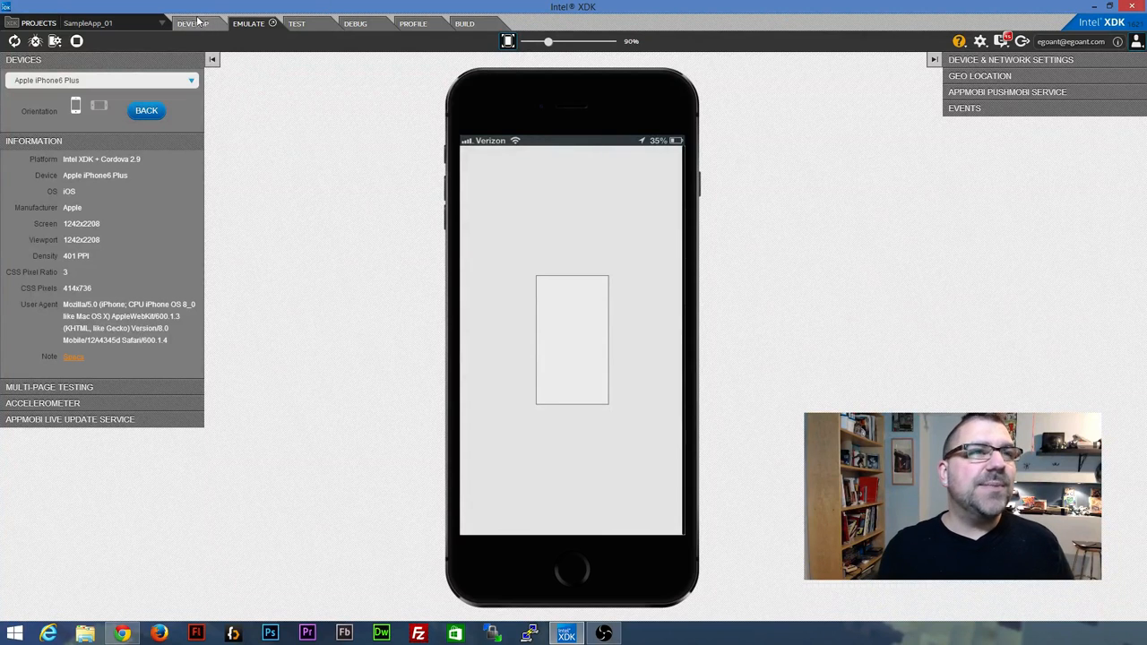
left_click(192, 23)
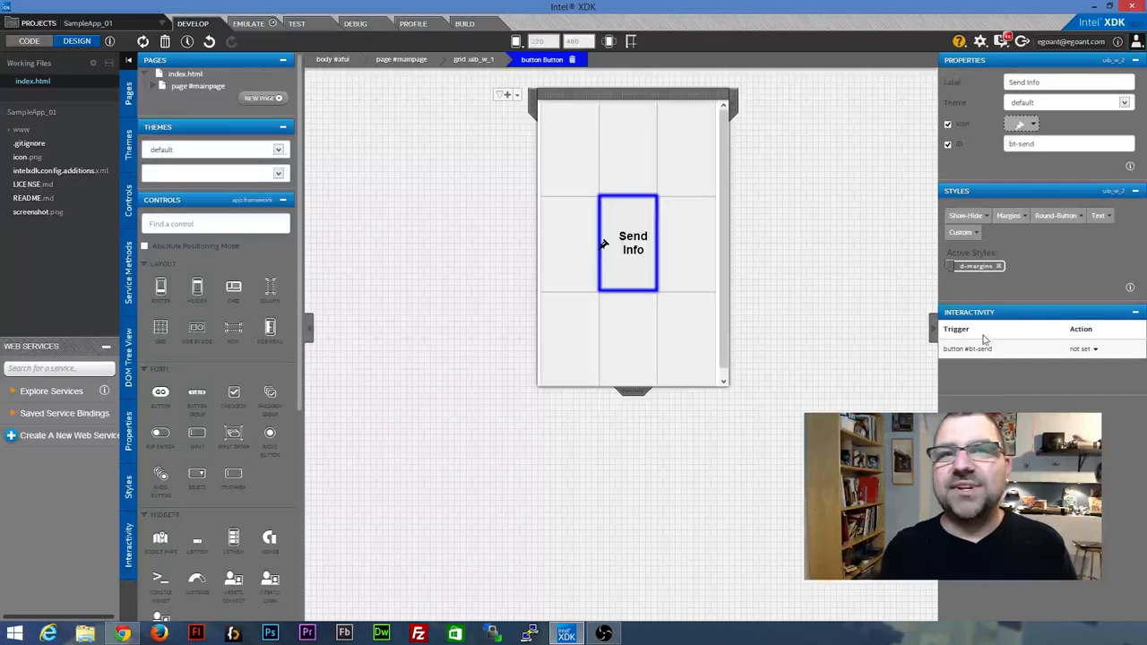
Set the #bt-send click trigger's action to Custom Script and edit its handler script.
left_click(1010, 350)
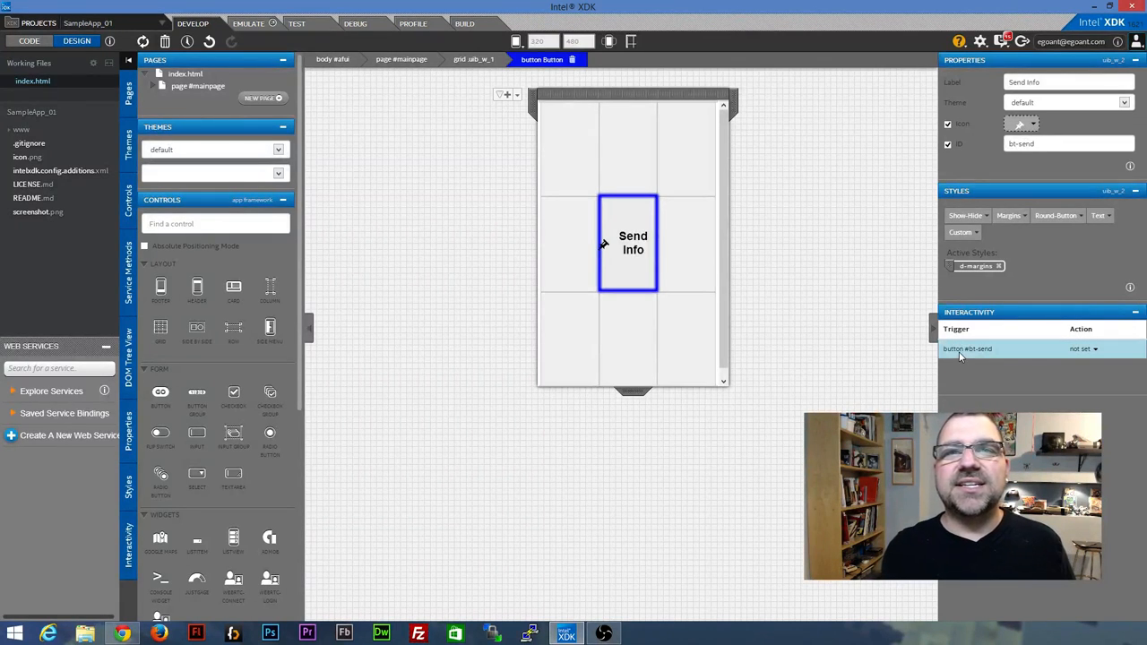
left_click(1095, 350)
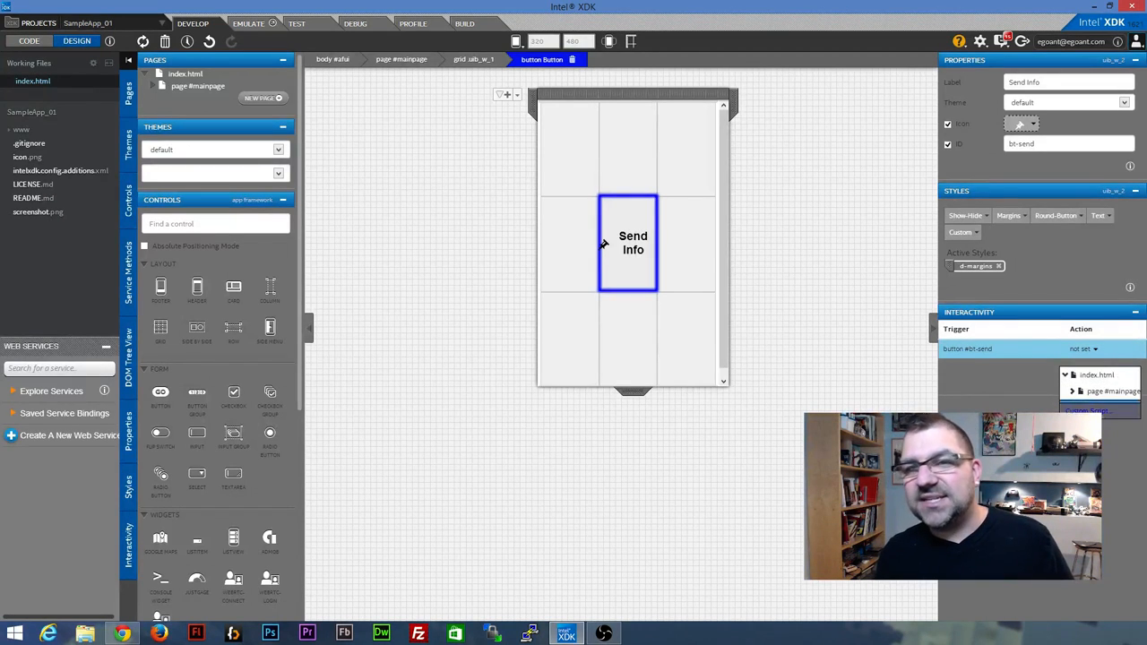
left_click(1089, 410)
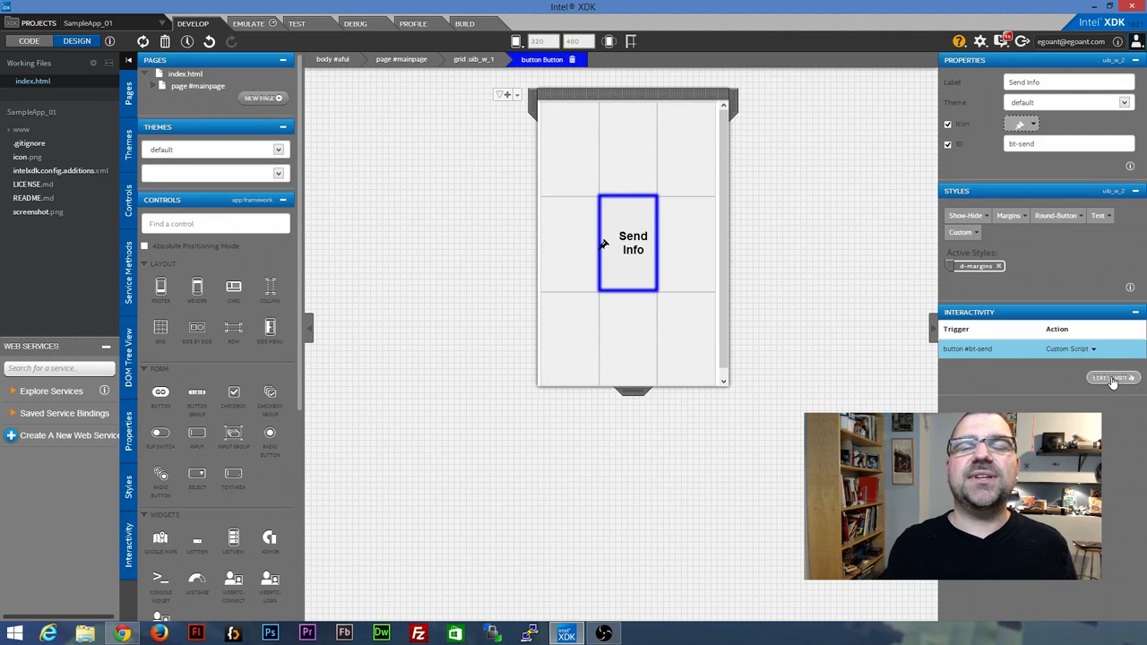
left_click(1112, 380)
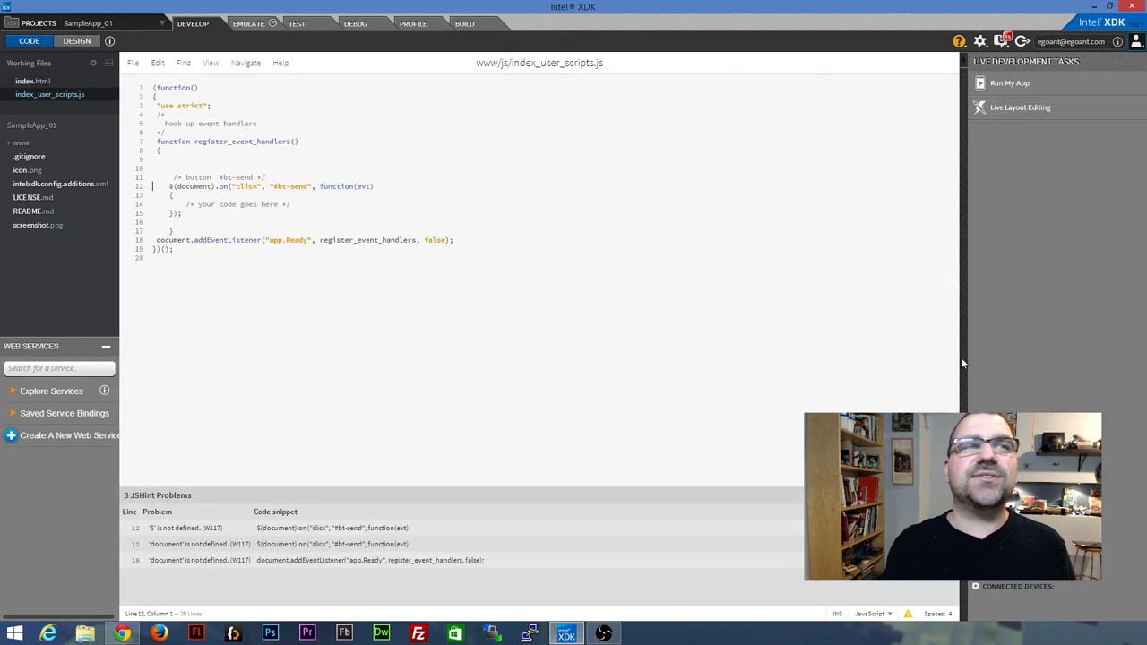
Add alert("information sent!"); on a new line inside the bt-send click handler.
left_click(391, 192)
left_click(305, 205)
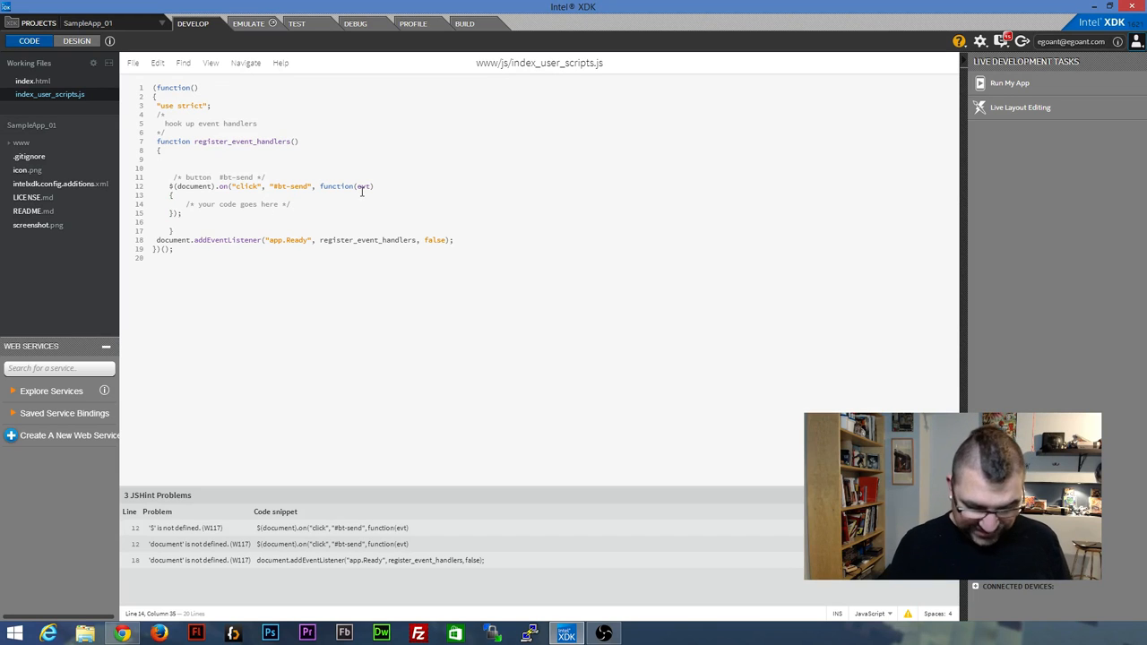
key("Return")
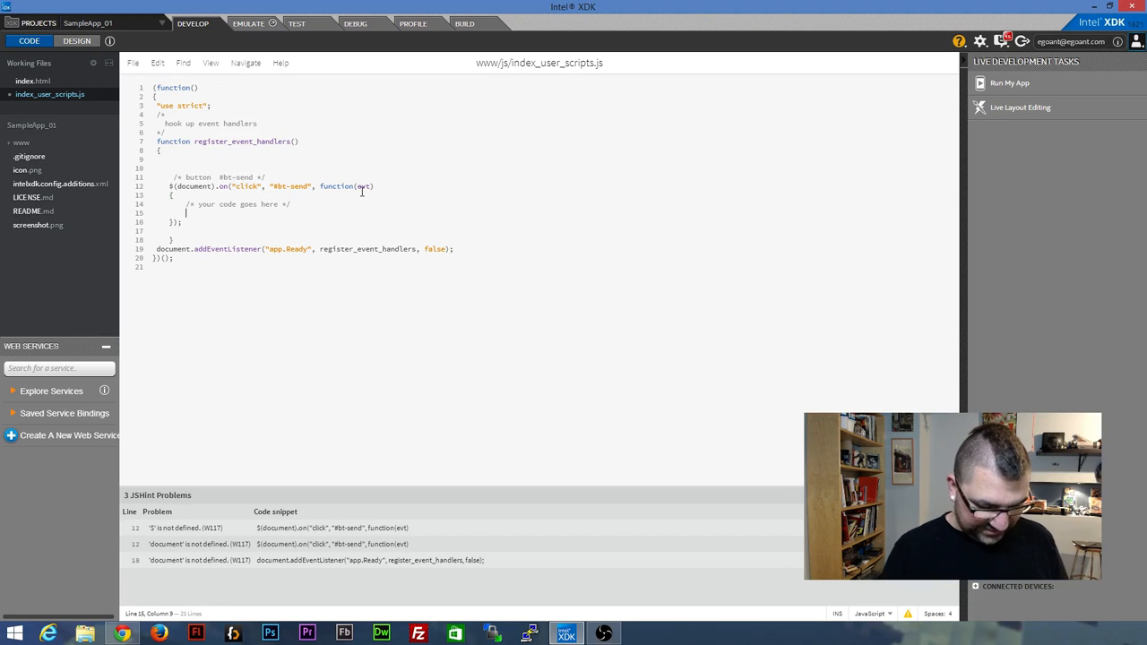
type("alert(")
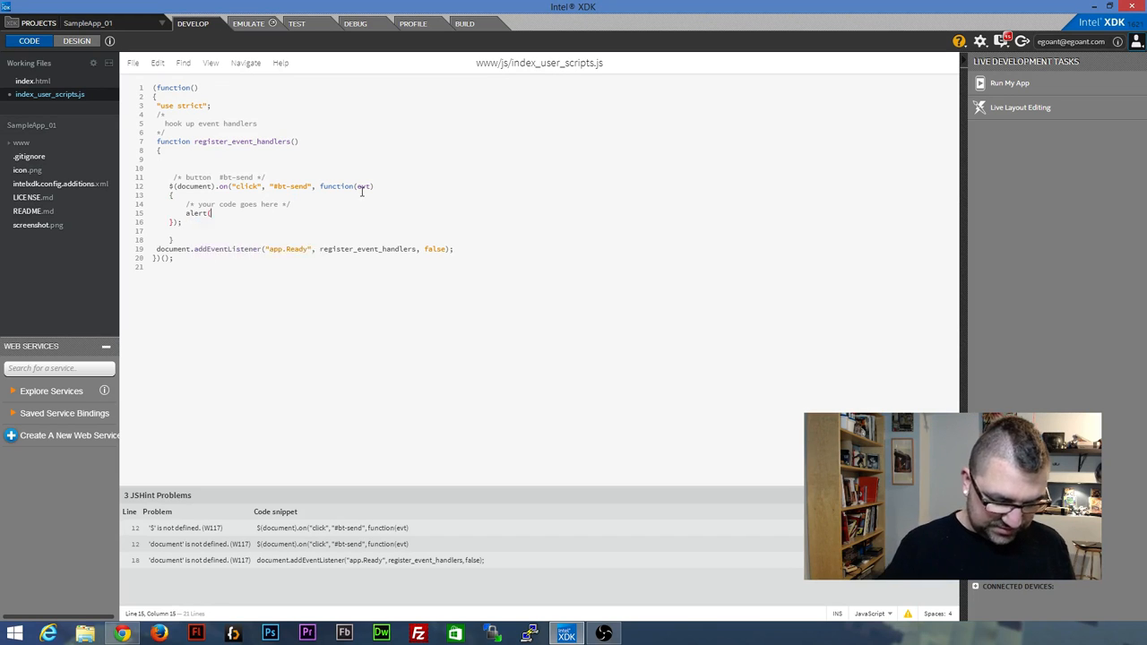
type("\"")
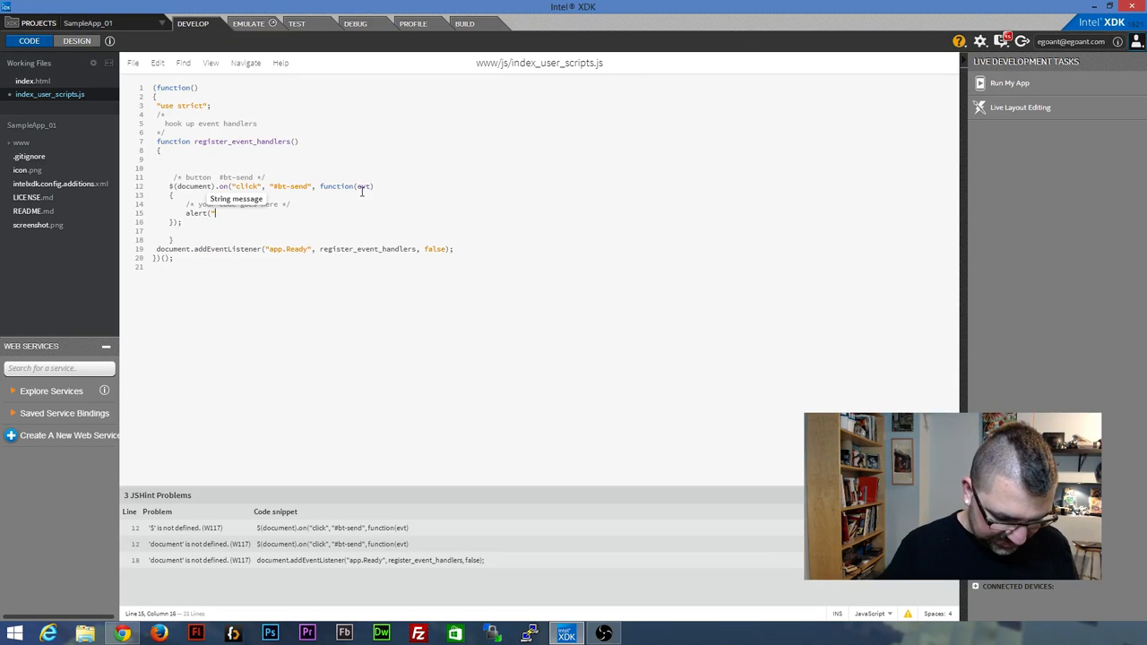
type("information ")
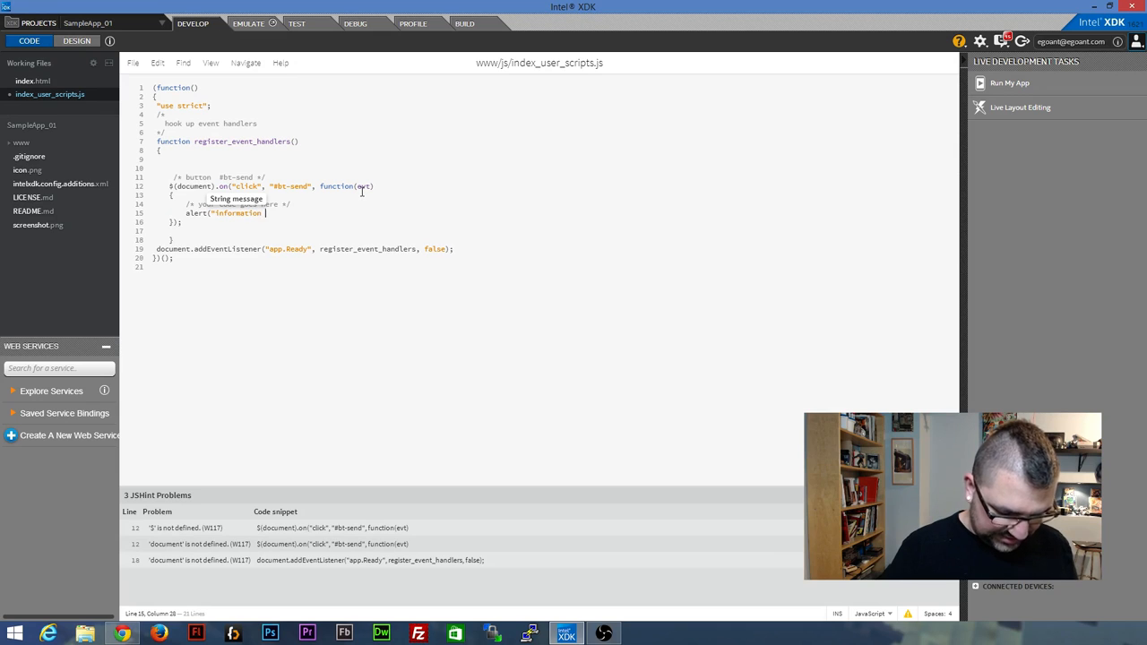
type("sent!\"")
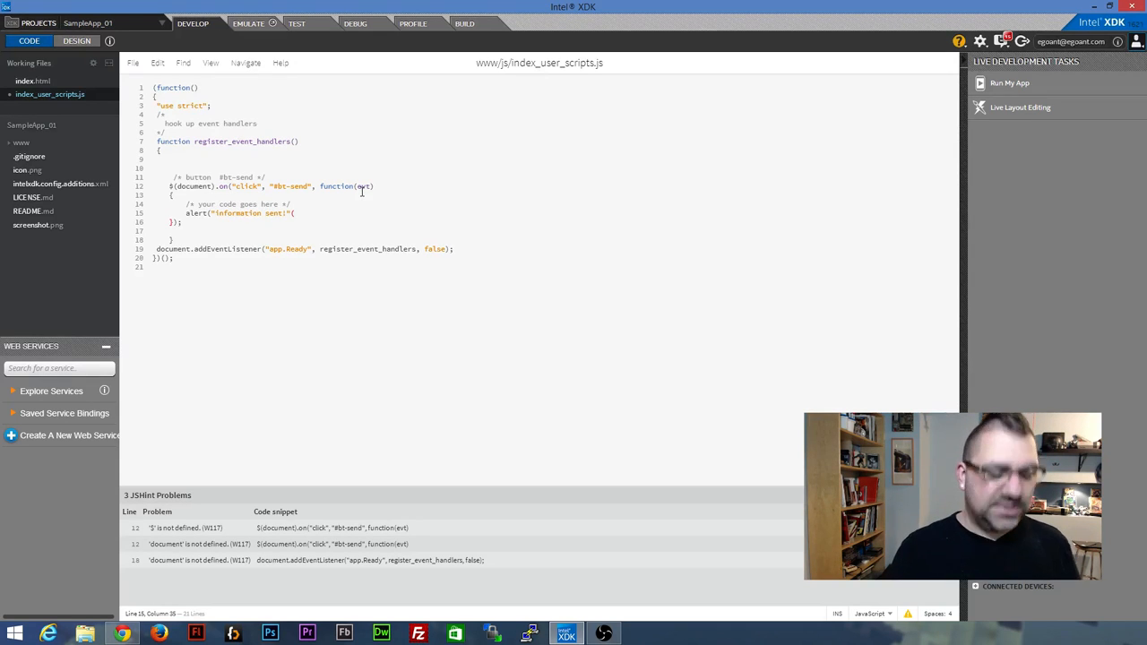
type(")")
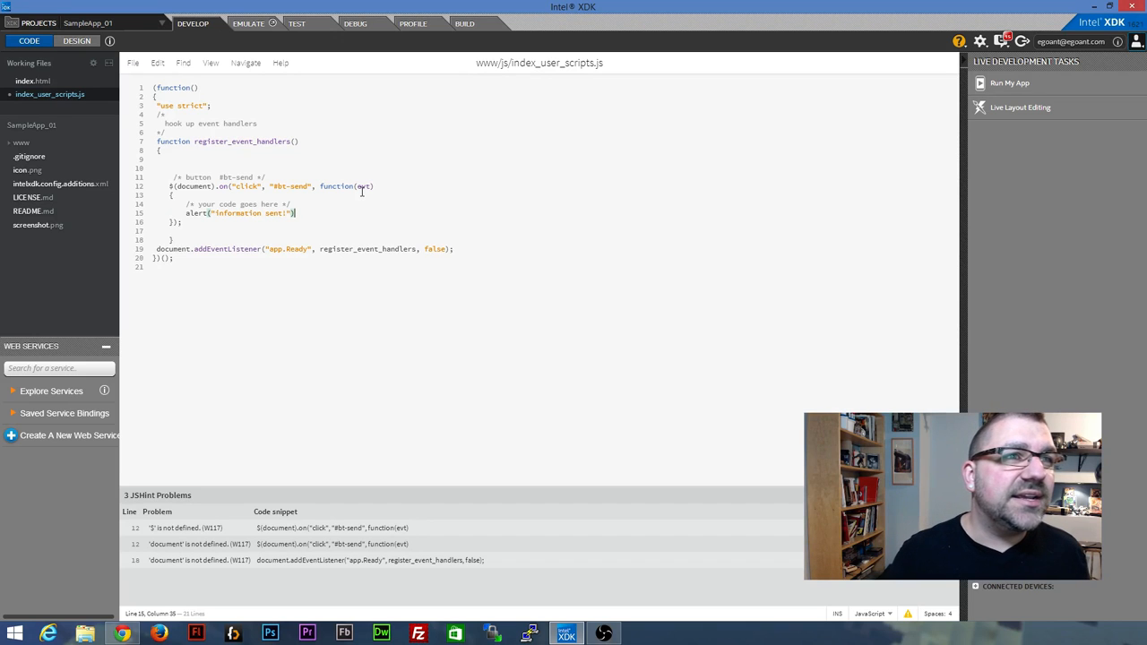
type(";")
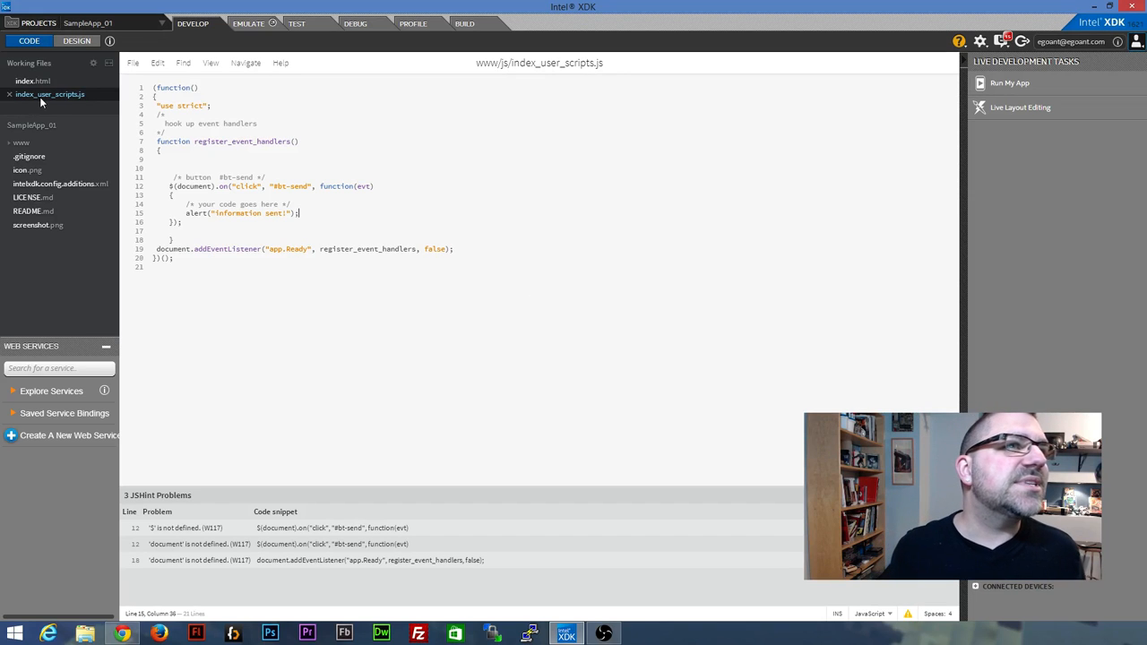
left_click(355, 145)
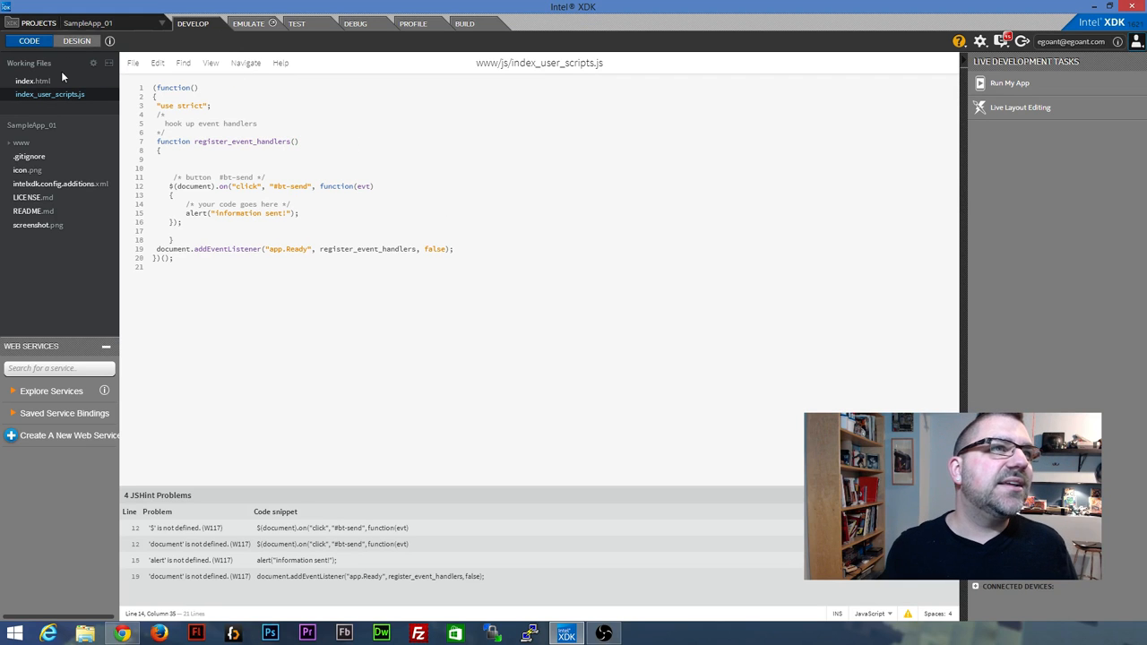
Return to the index.html design and expand the www and js folders in the project tree.
left_click(32, 81)
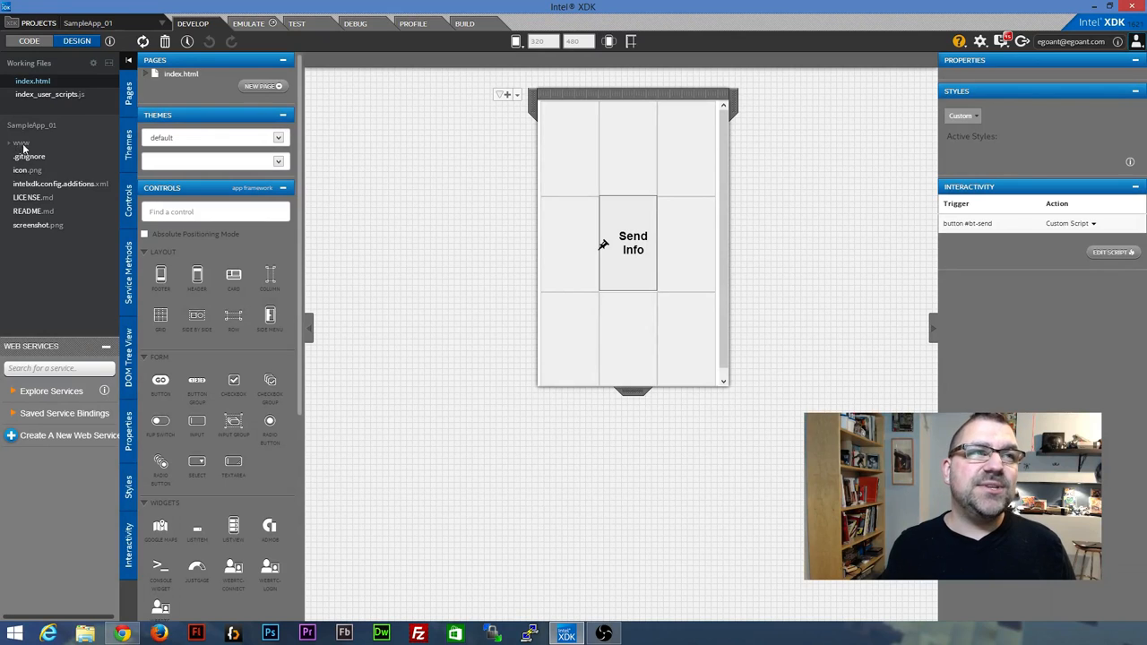
left_click(13, 143)
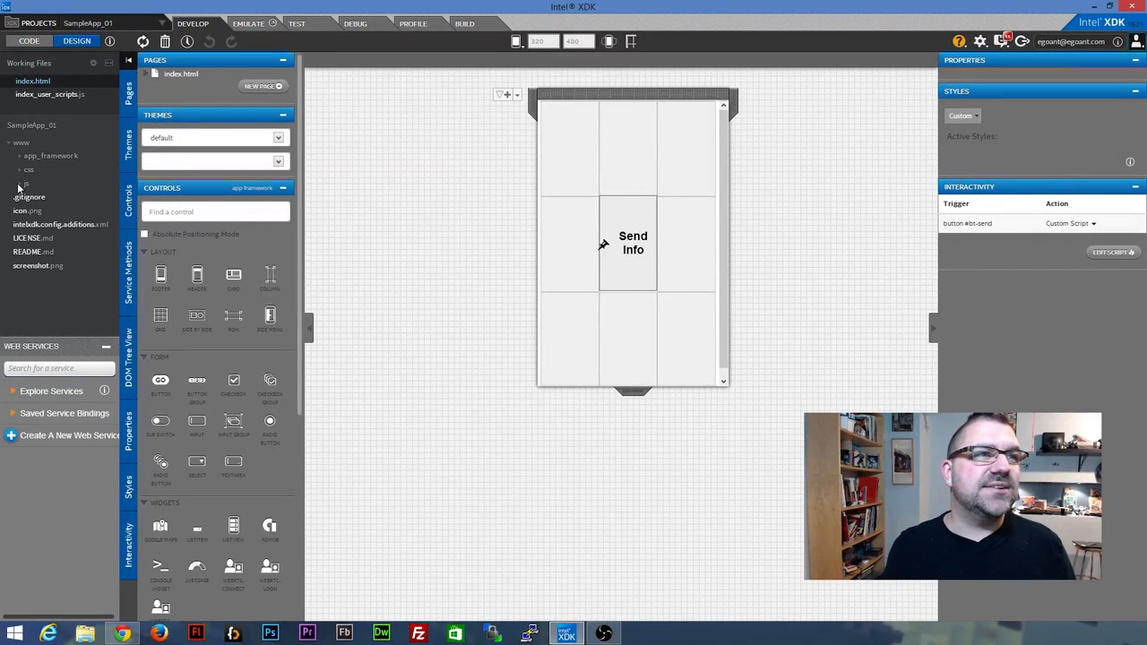
left_click(20, 186)
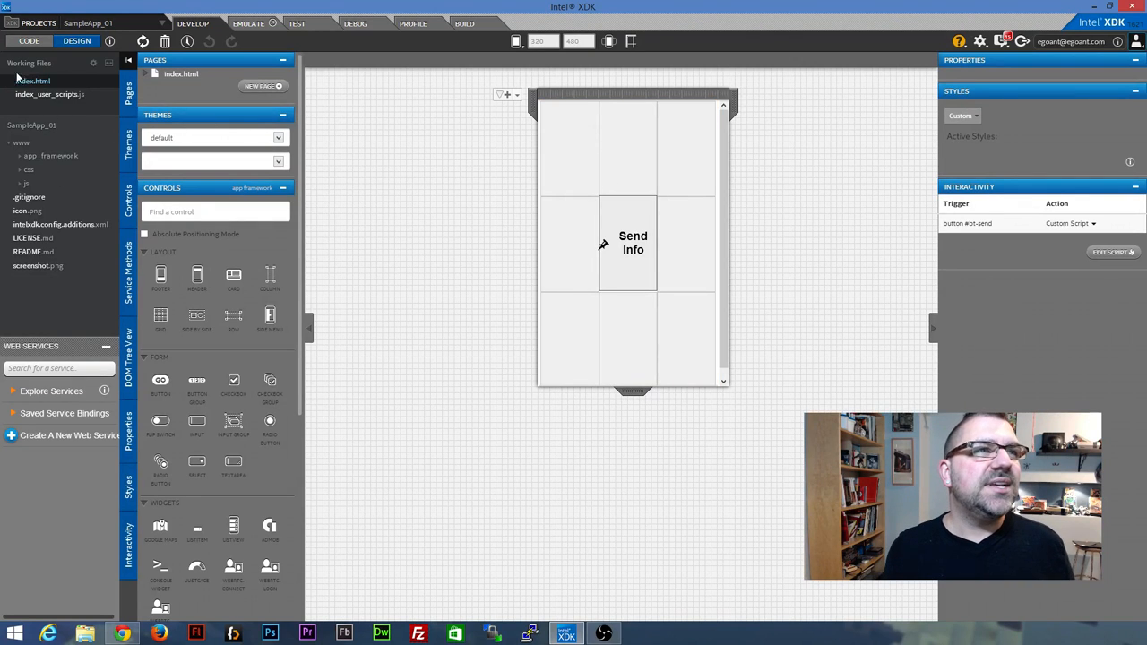
Emulate the app, confirm the button shows the information sent! alert, then go to on-device testing.
left_click(249, 23)
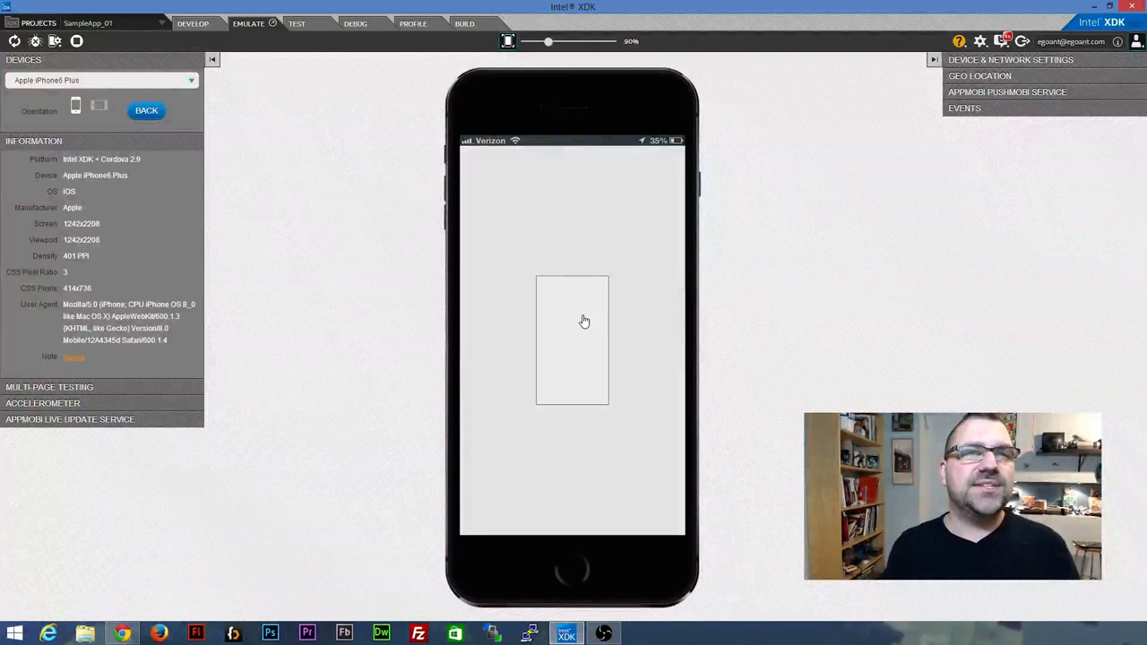
left_click(584, 320)
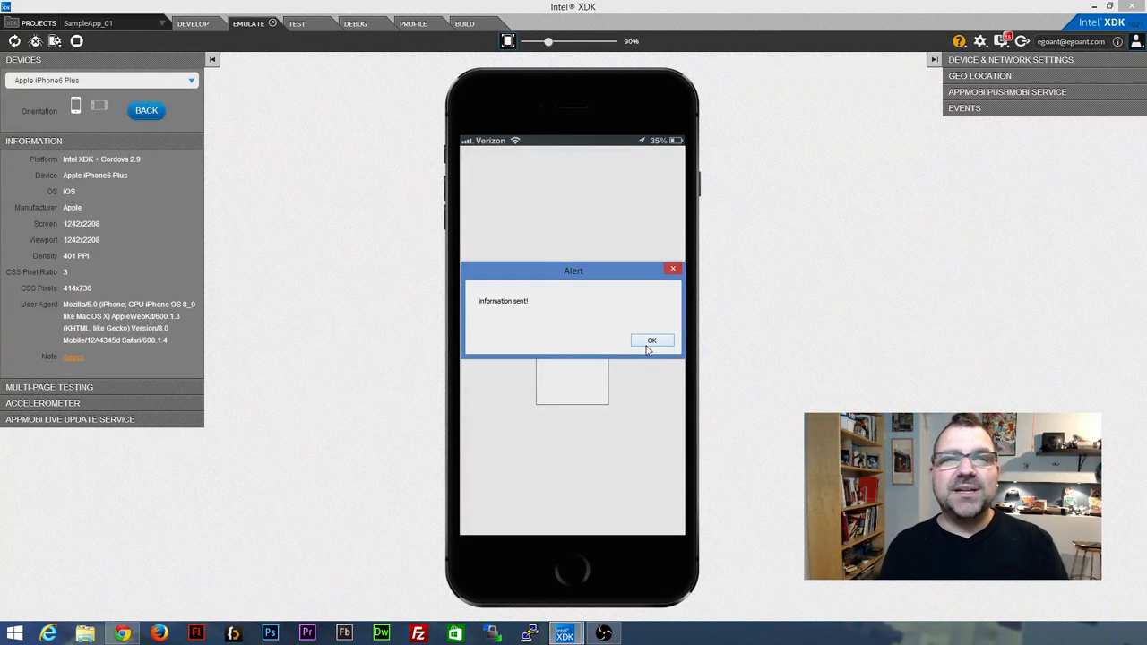
left_click(651, 341)
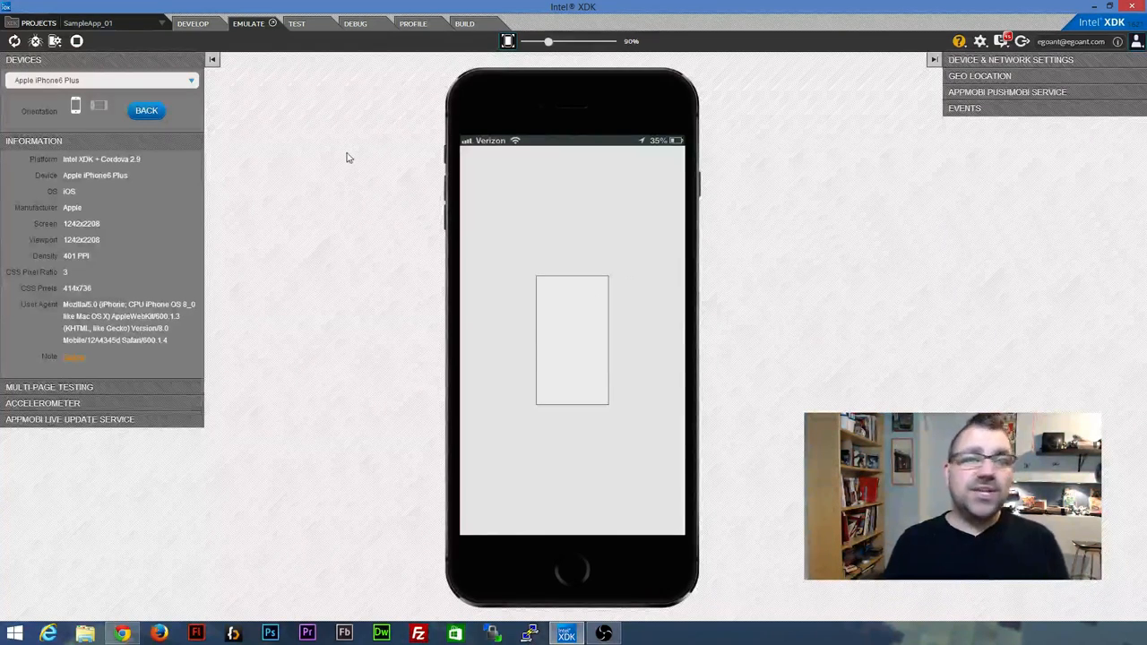
left_click(305, 24)
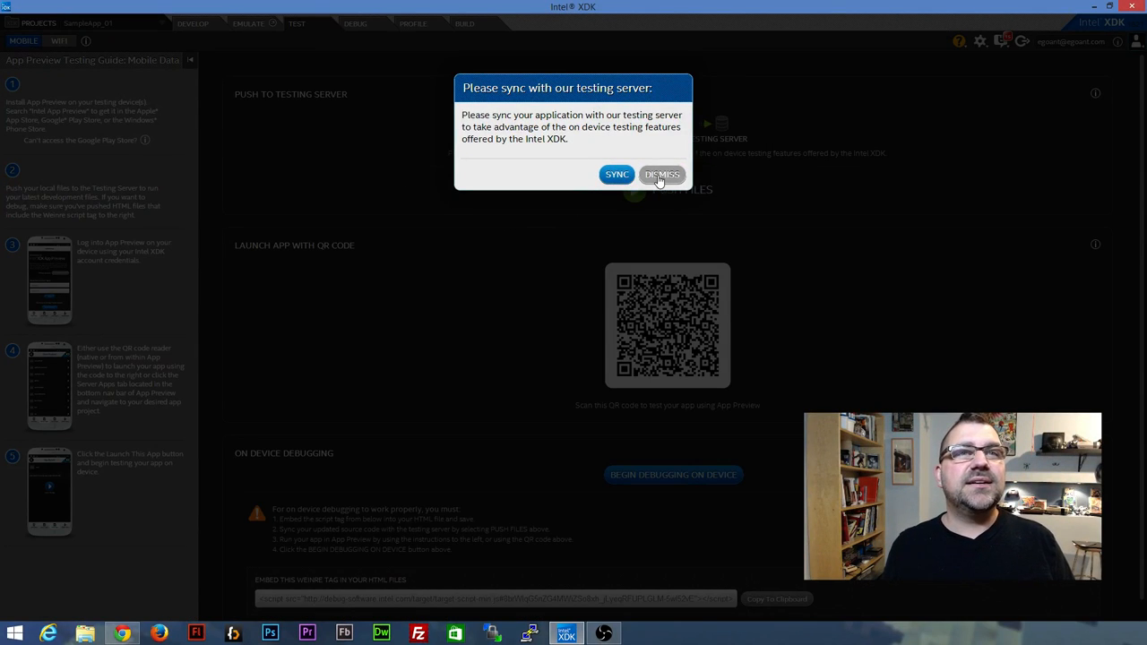
Sync the project with the testing server, begin and then end a device debugging session.
left_click(619, 176)
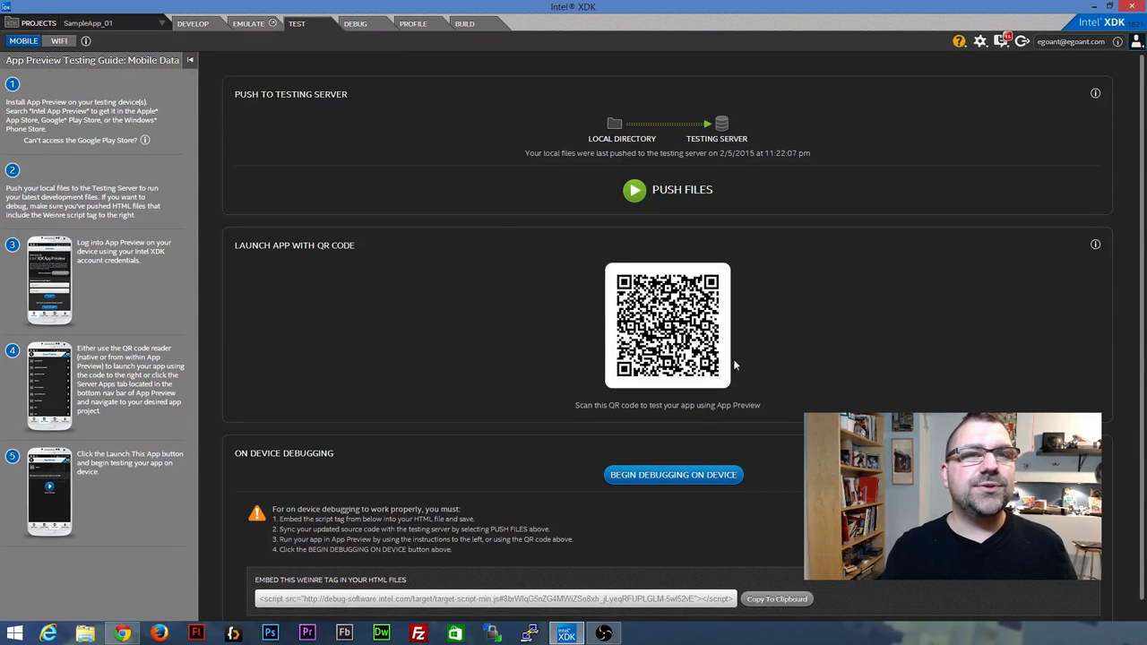
left_click(711, 481)
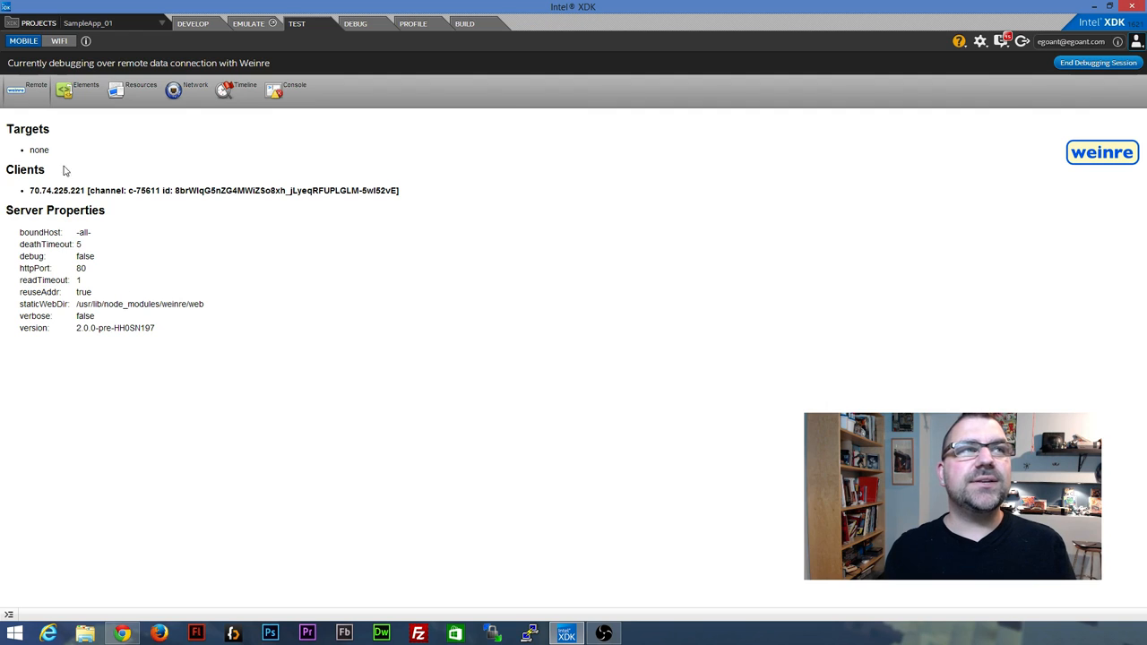
left_click(1098, 63)
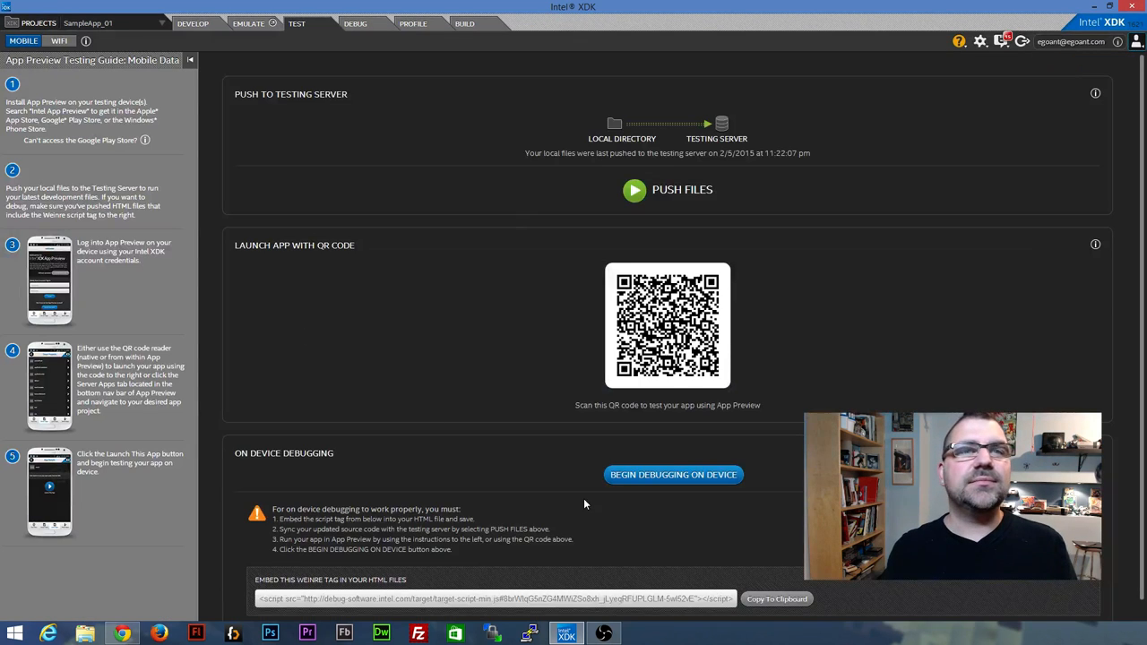
scroll(568, 496, "down", 1)
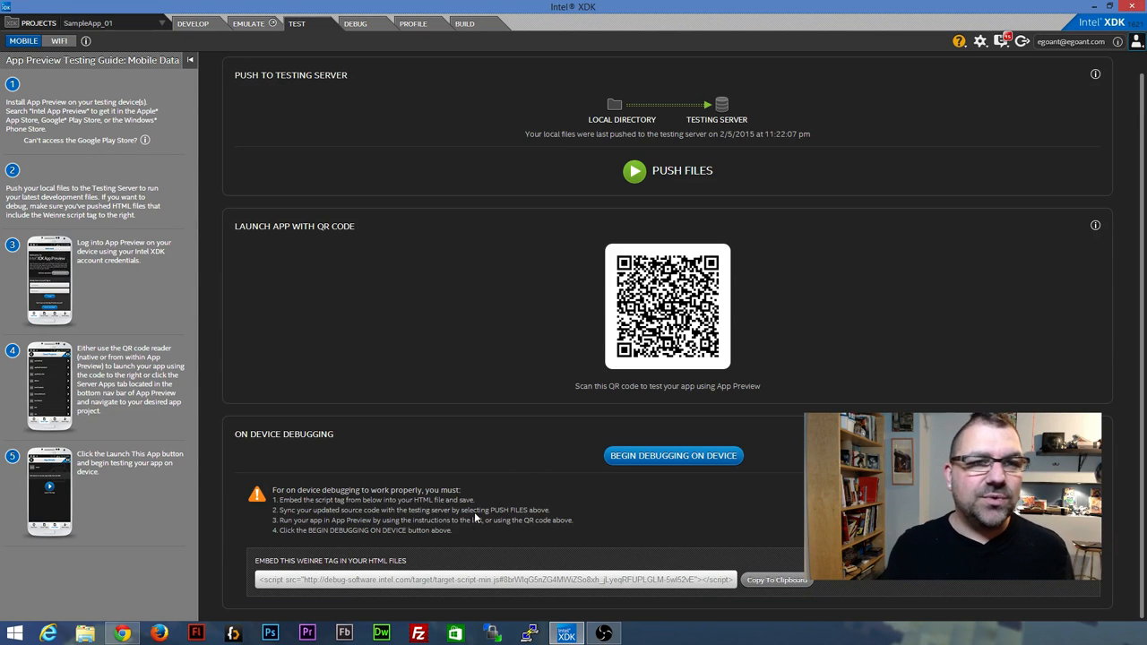
Copy the Weinre debugging script tag to the clipboard and dismiss the Success dialog.
left_click(776, 580)
left_click(675, 150)
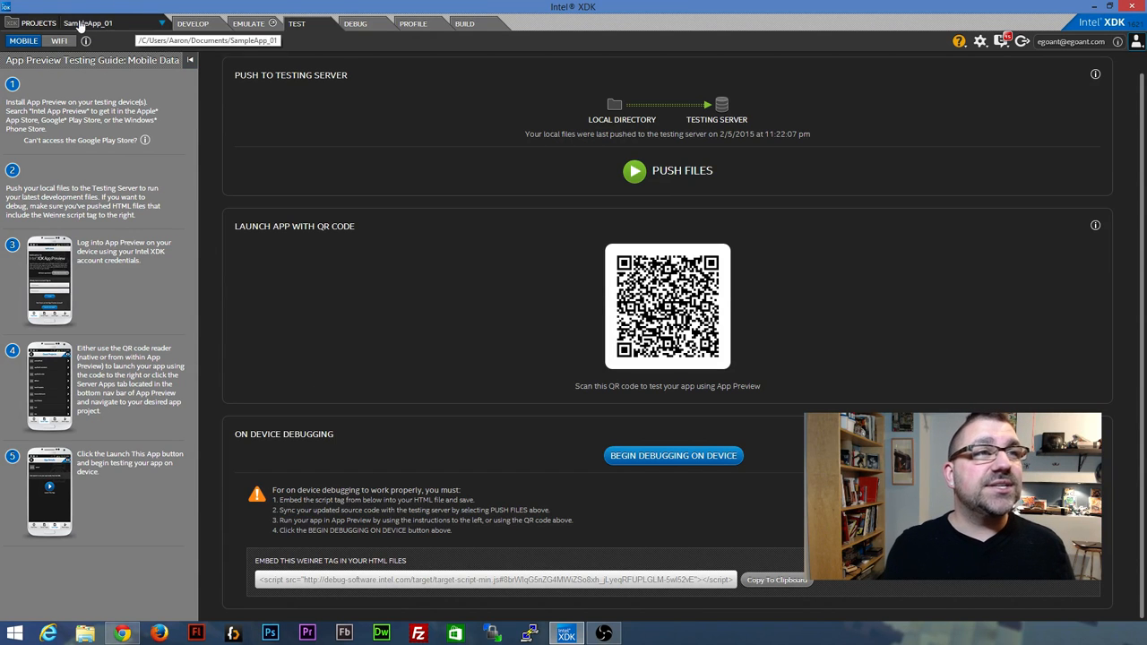
In index.html's source, paste the Weinre script tag over the commented placeholder line 40 and remove the duplicate.
left_click(192, 23)
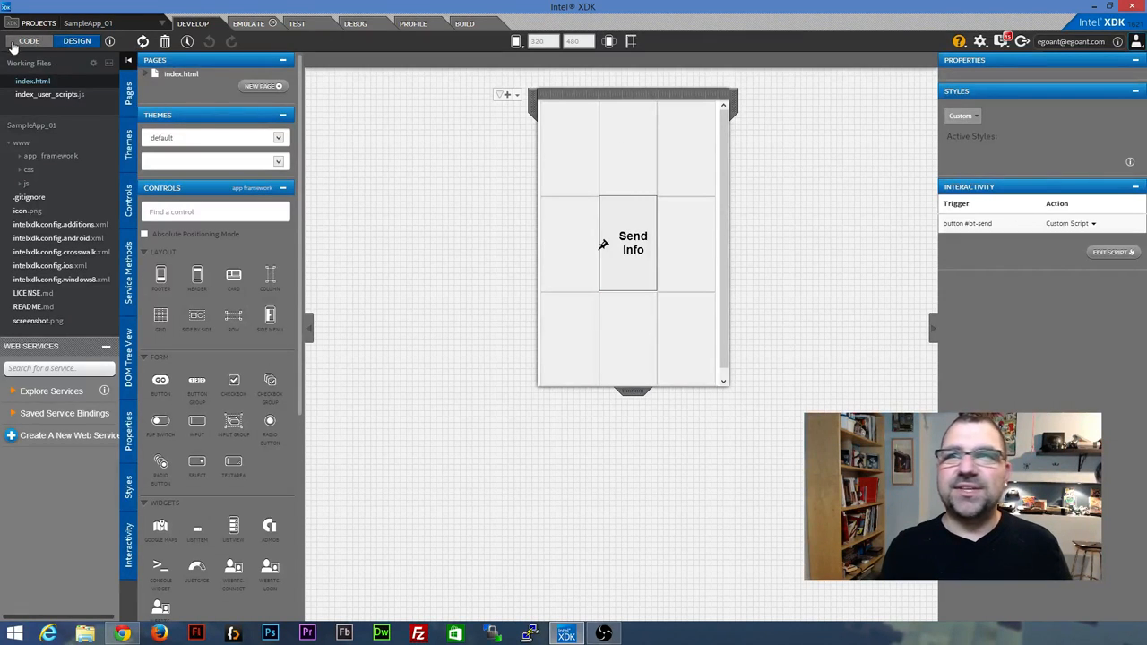
left_click(27, 42)
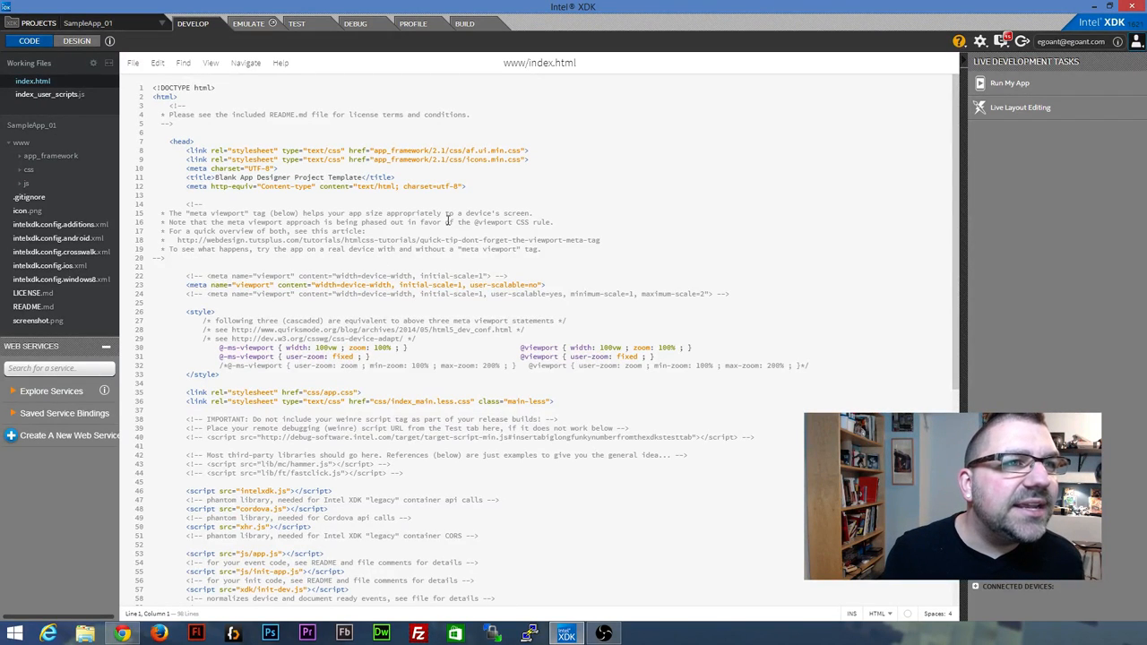
scroll(533, 268, "down", 4)
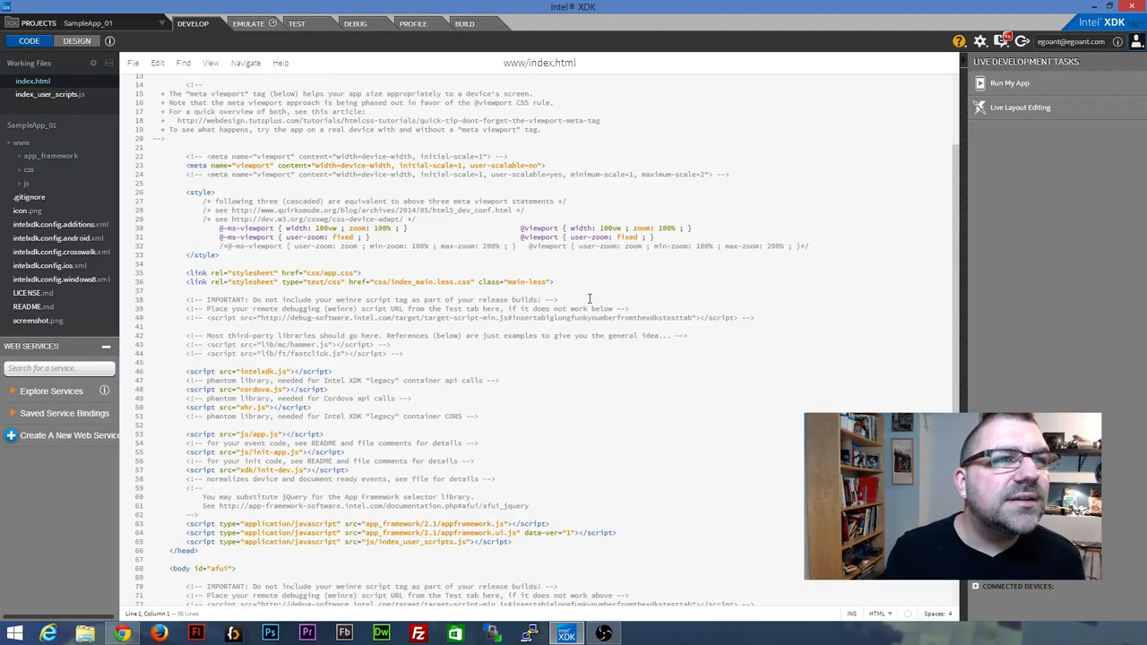
left_click_drag(188, 308, 551, 309)
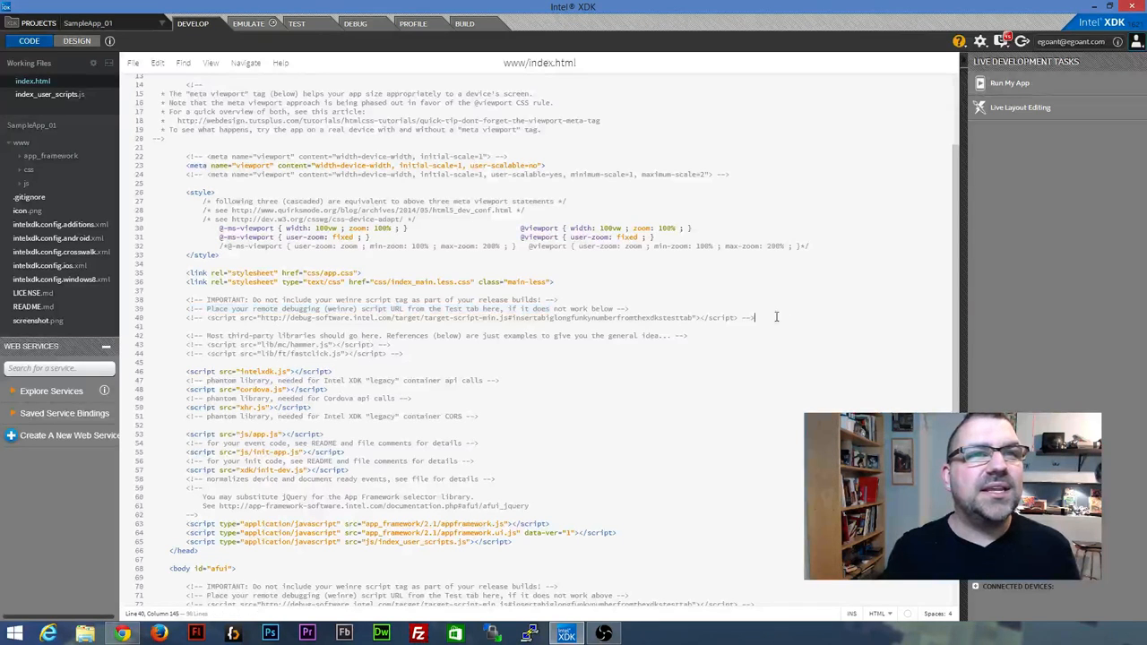
left_click_drag(758, 317, 186, 317)
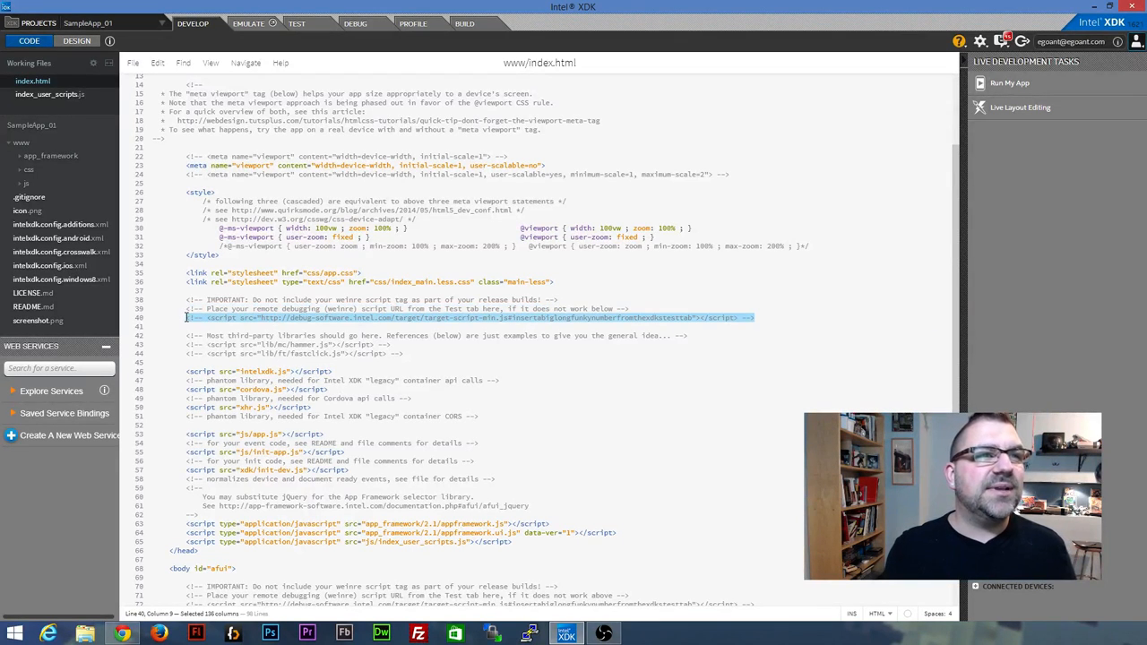
key("ctrl+v")
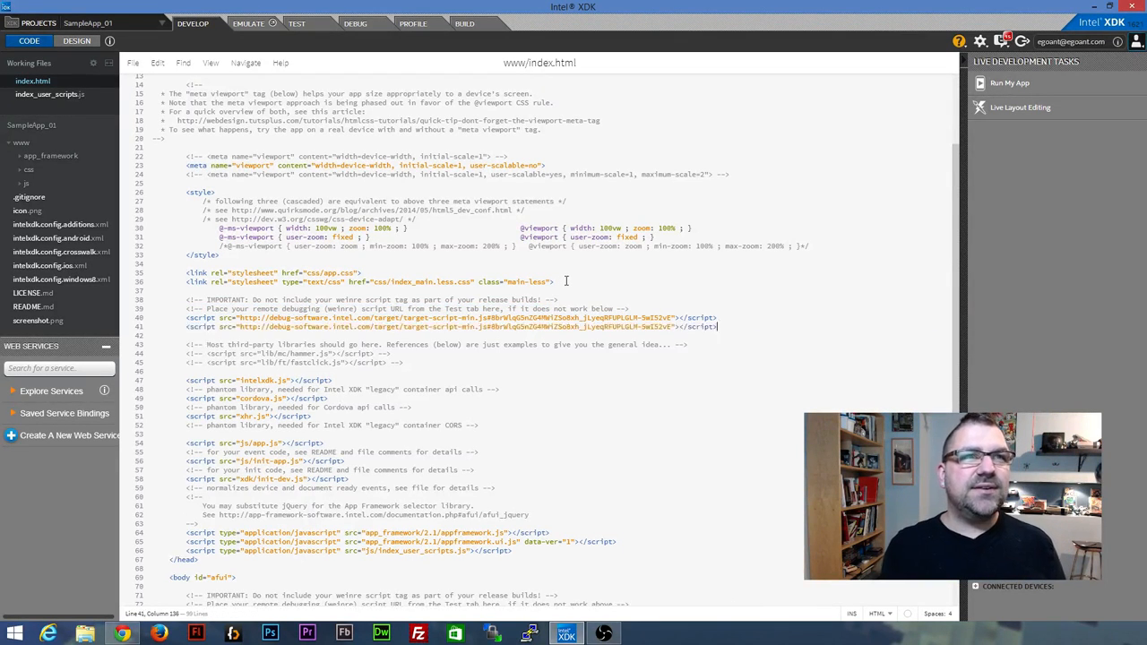
key("ctrl+shift+d")
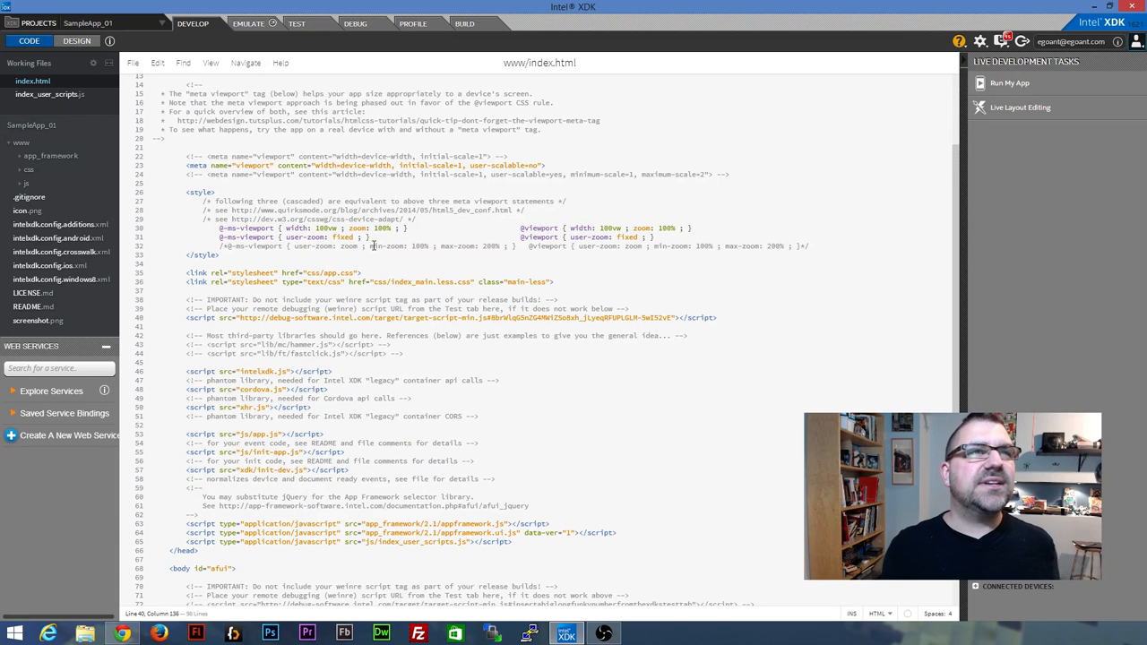
Push the updated files to the testing server and begin debugging on the device.
left_click(296, 24)
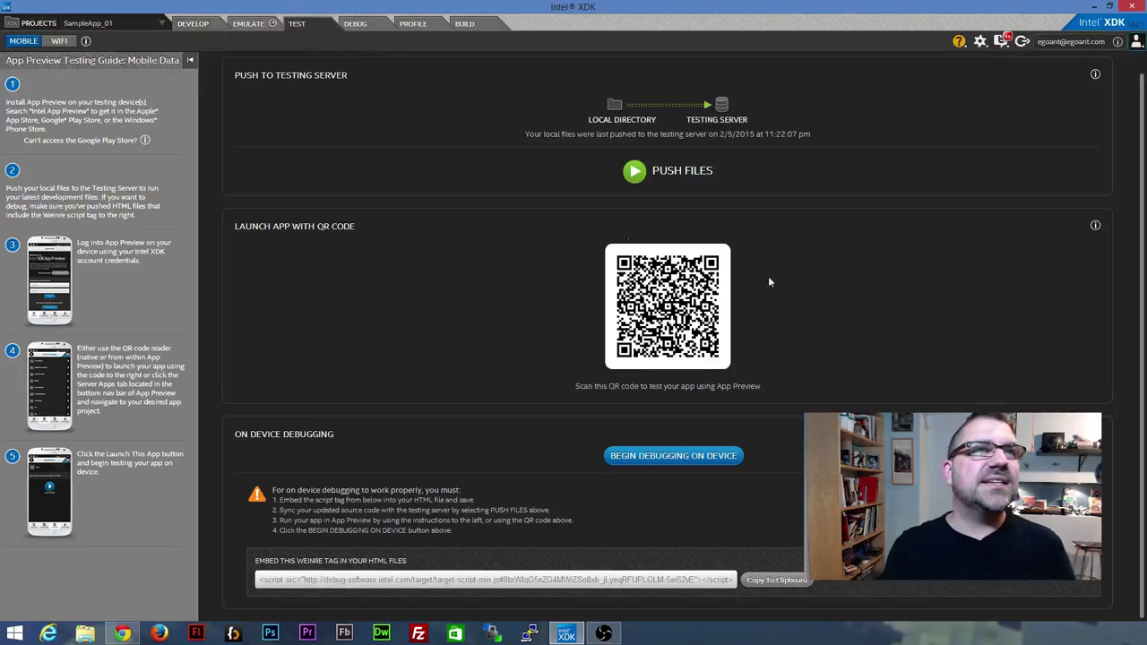
left_click(653, 174)
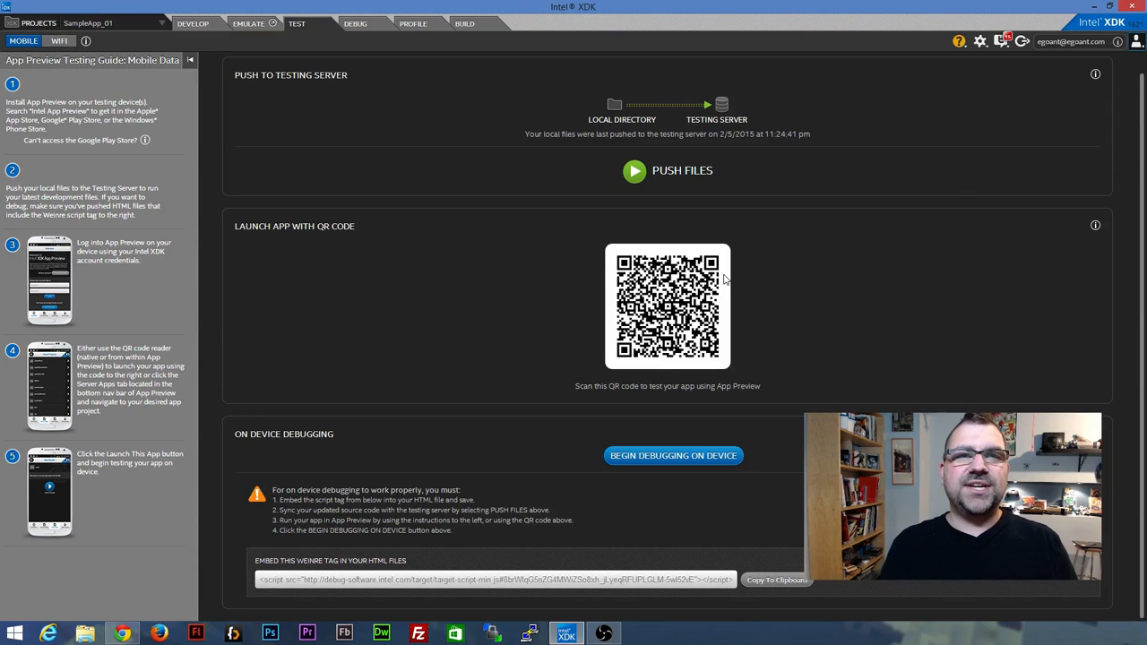
left_click(682, 460)
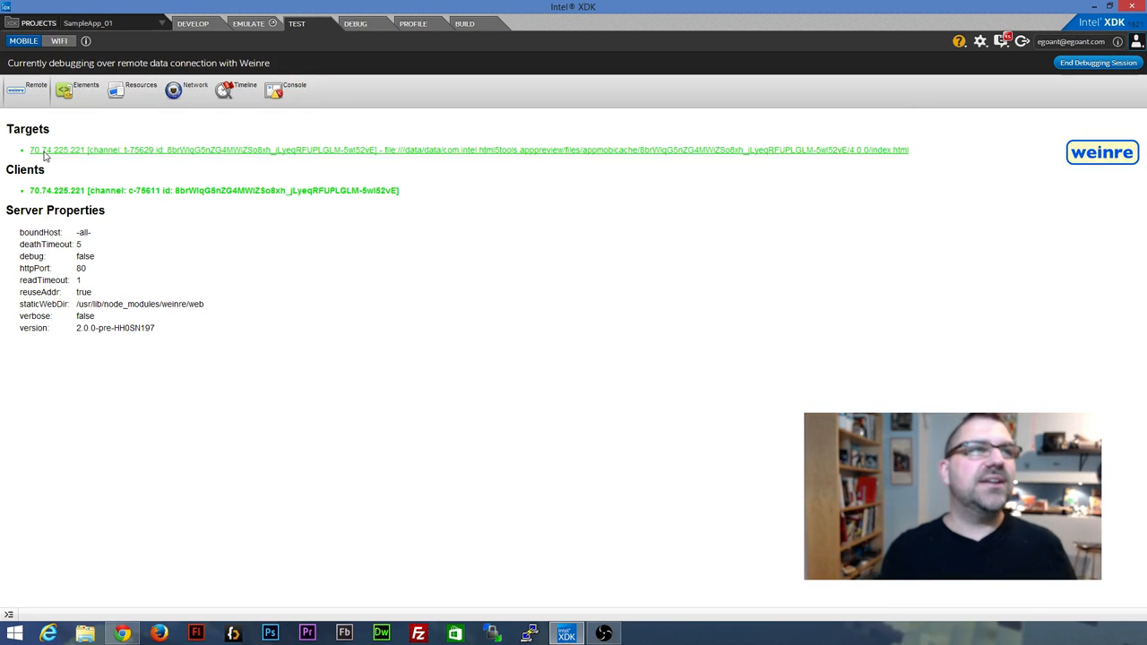
In Weinre Elements, expand content > mainpage > grid > row > cell to select the Send Info anchor, then view the console.
left_click(79, 90)
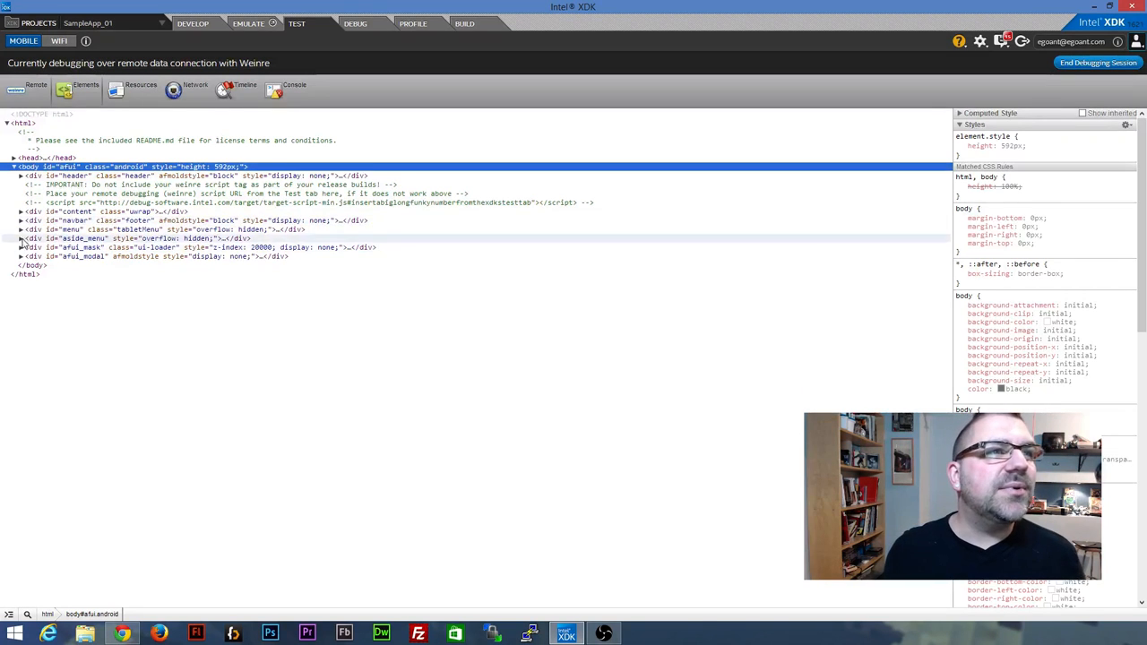
left_click(16, 213)
left_click(21, 212)
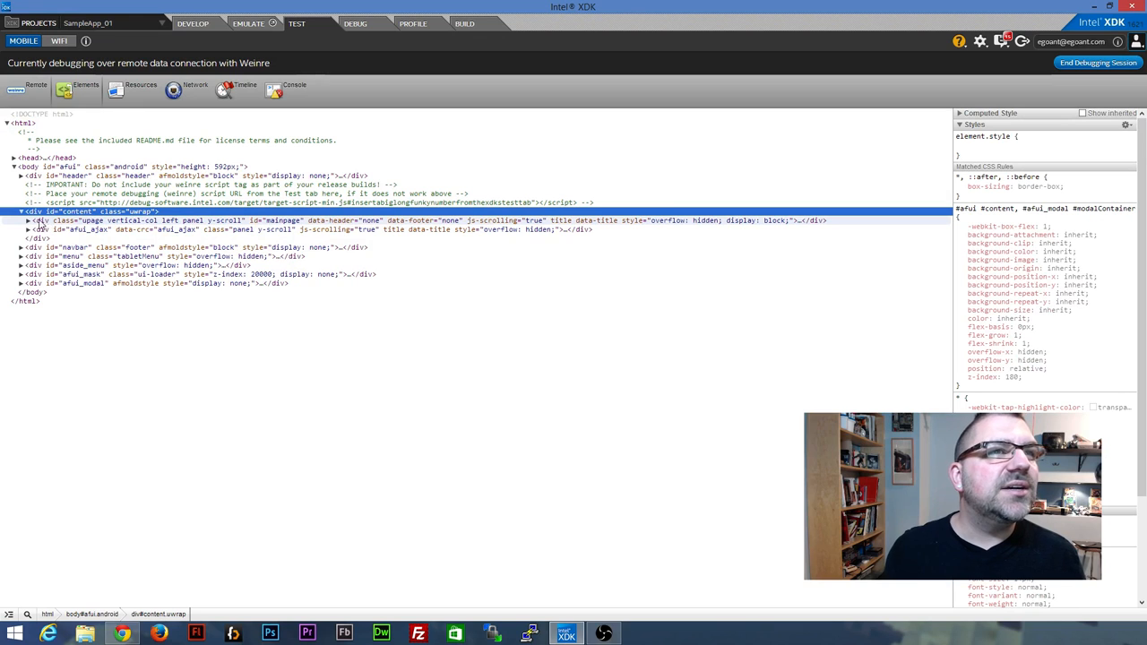
left_click(27, 222)
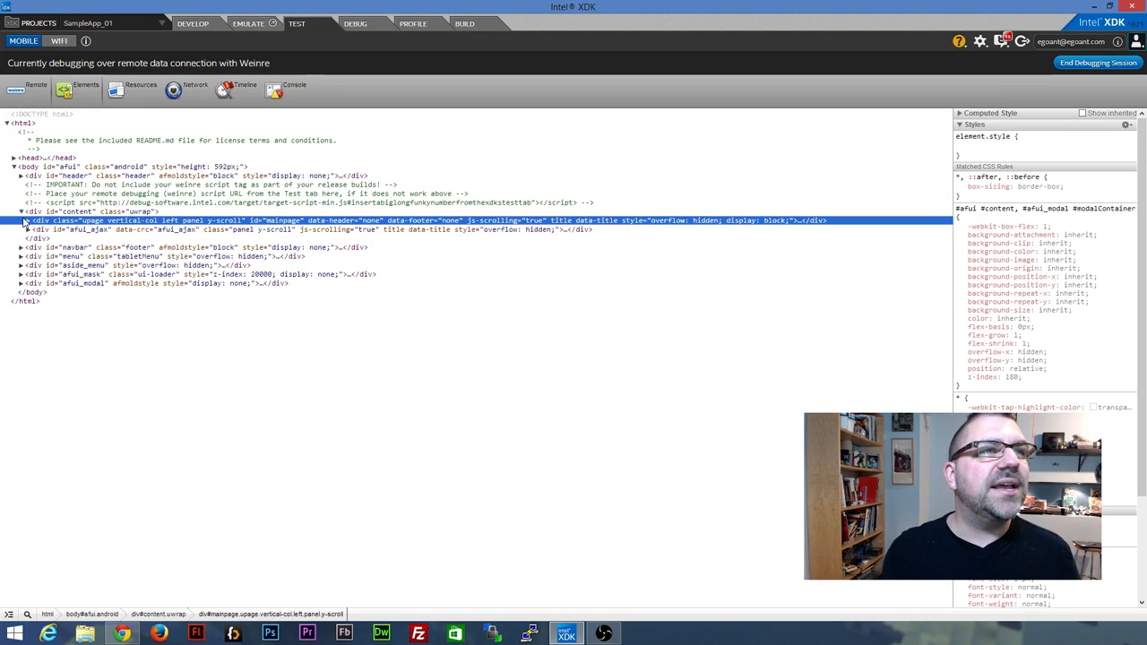
left_click(28, 222)
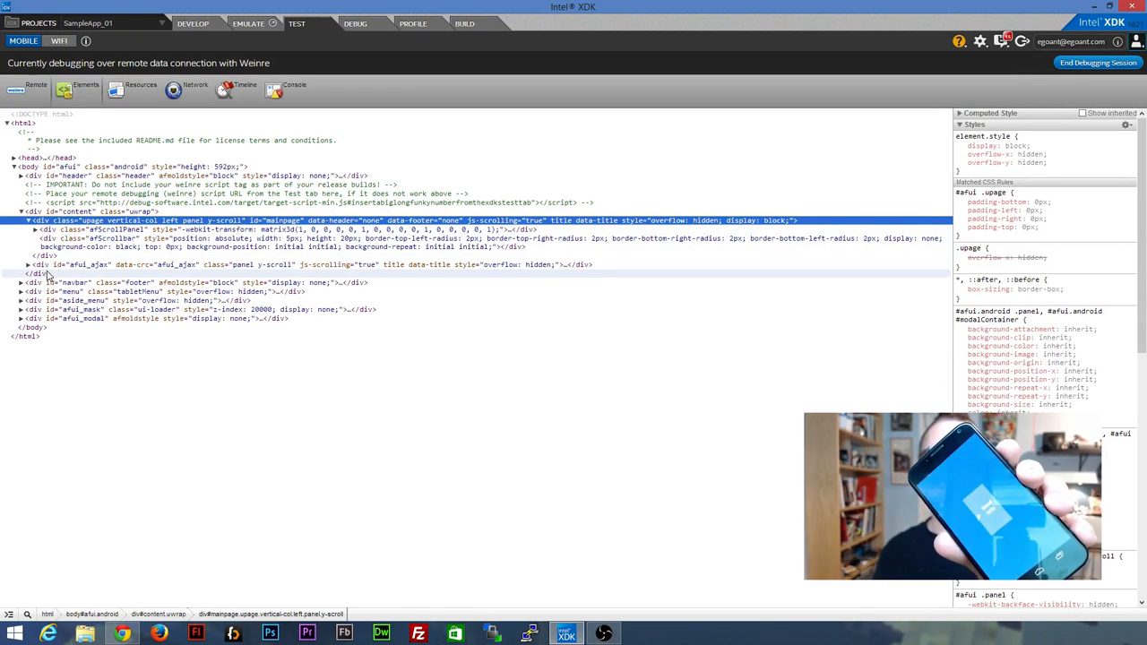
left_click(35, 230)
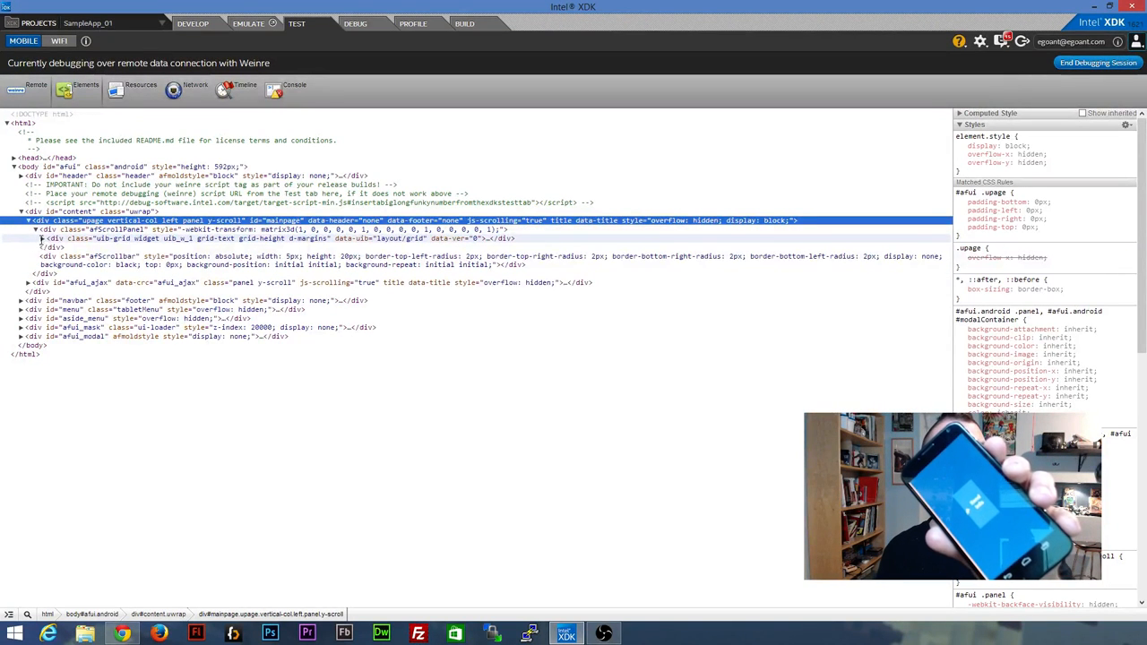
left_click(42, 240)
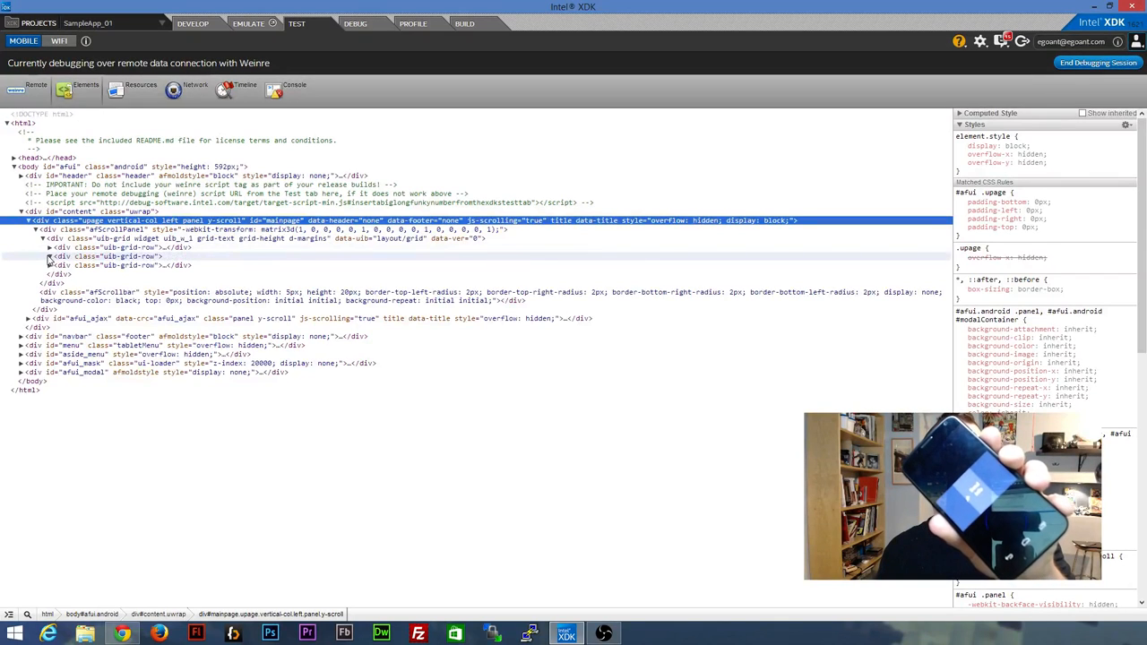
left_click(50, 257)
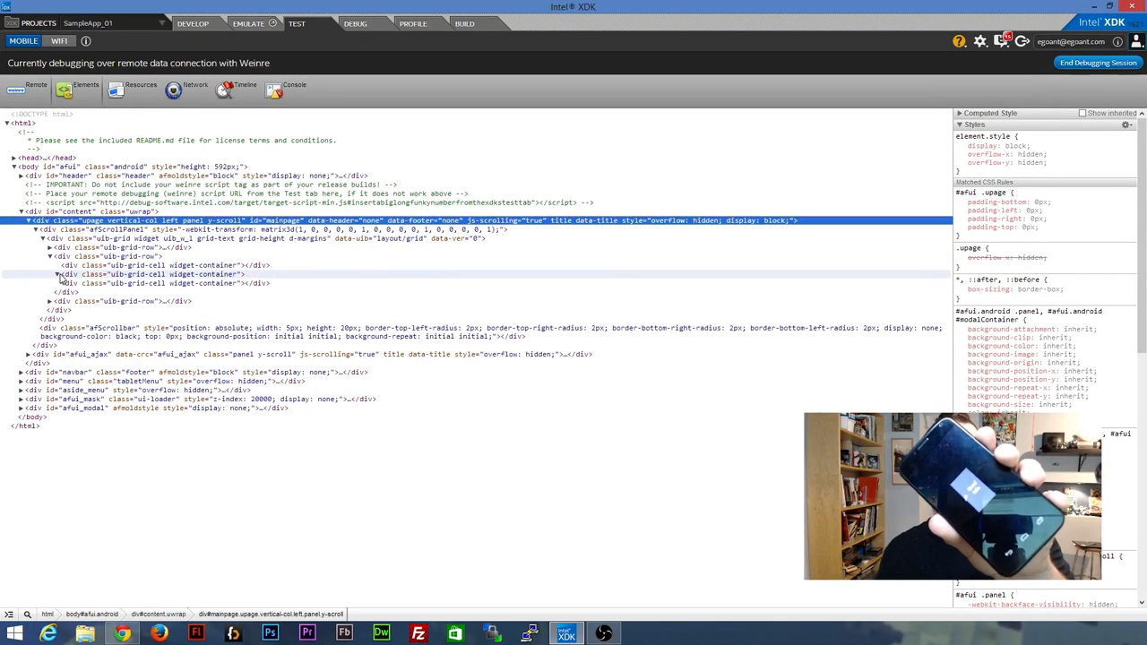
left_click(59, 276)
left_click(102, 284)
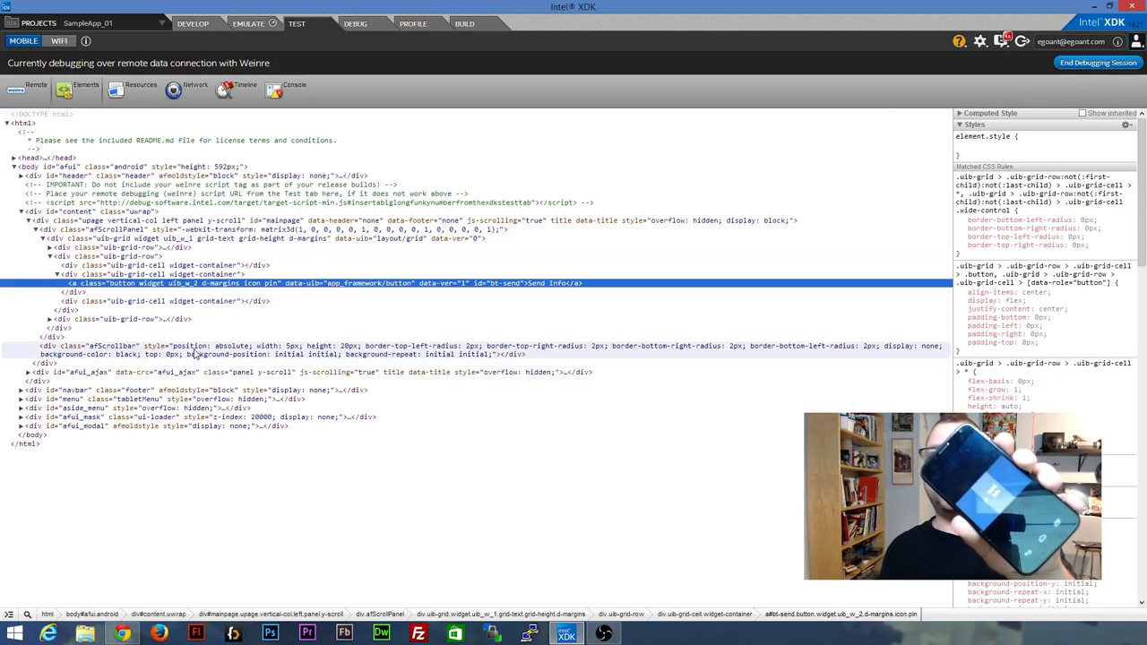
left_click(294, 87)
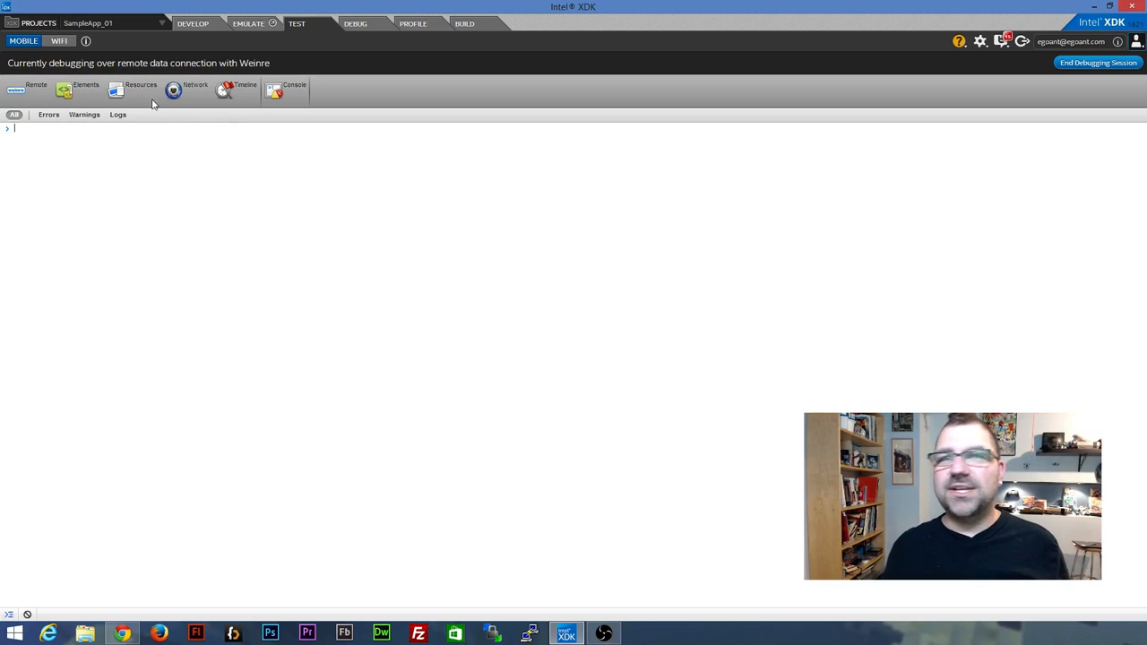
Review the Network, Debug and Profile views, then start a Crosswalk for Android cloud build.
left_click(190, 88)
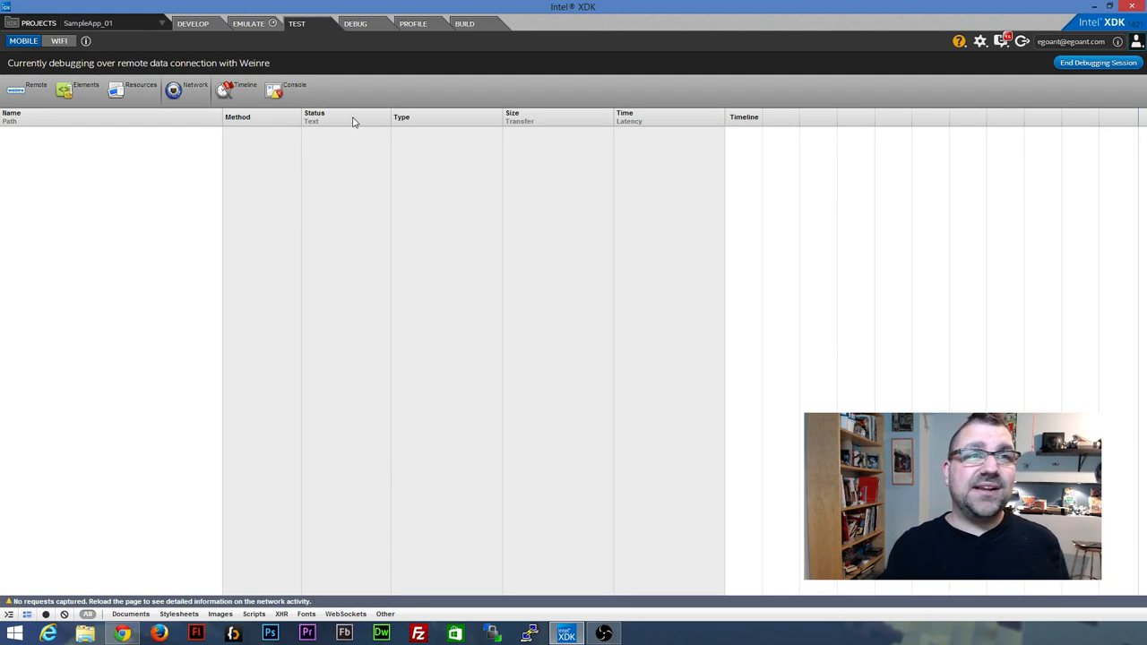
left_click(356, 24)
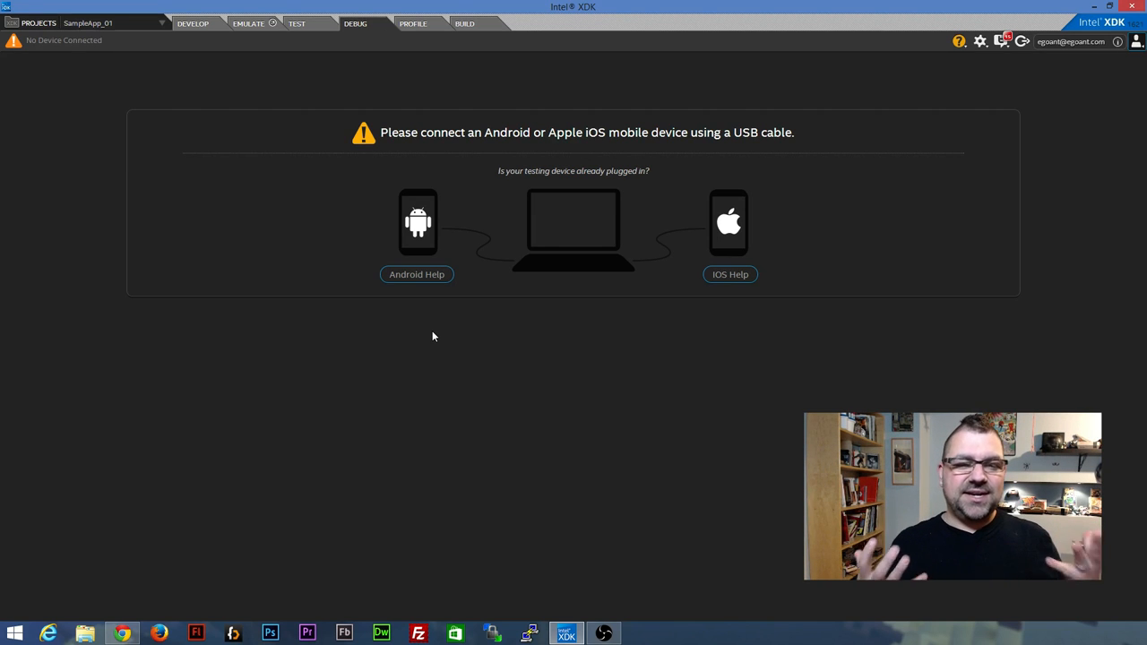
left_click(413, 23)
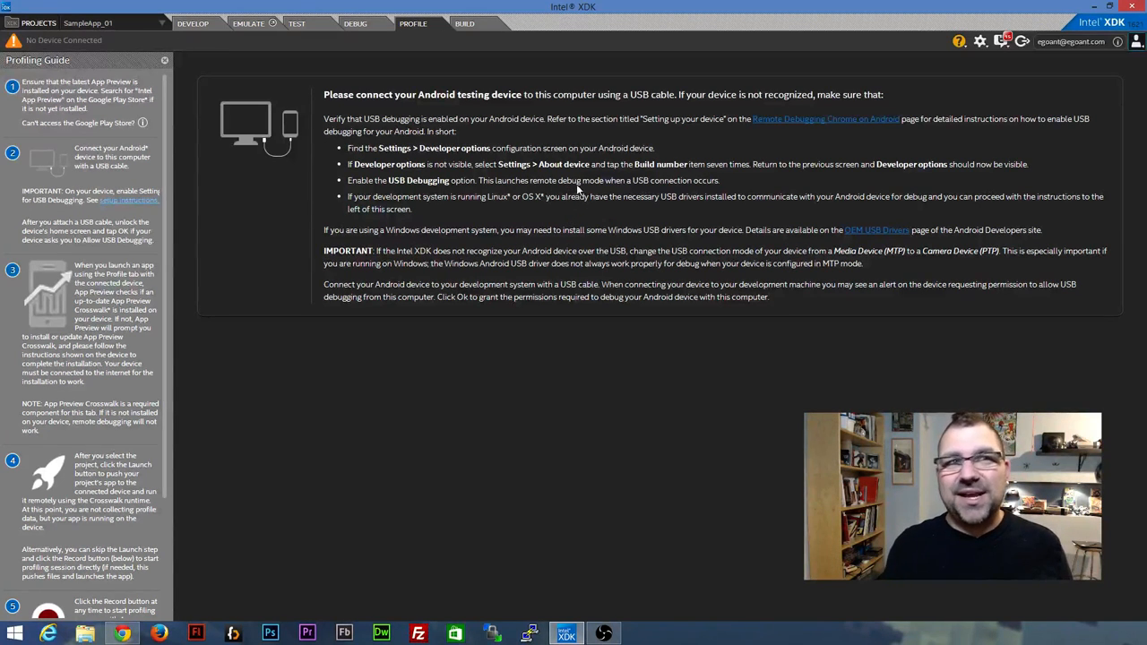
left_click(466, 25)
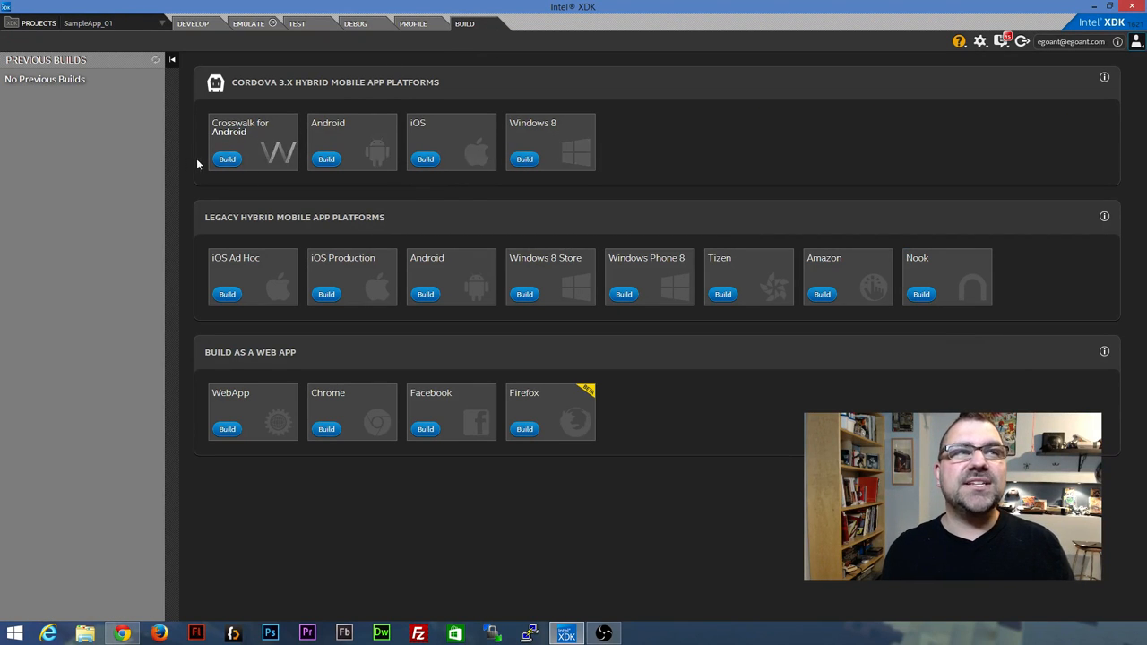
left_click(228, 160)
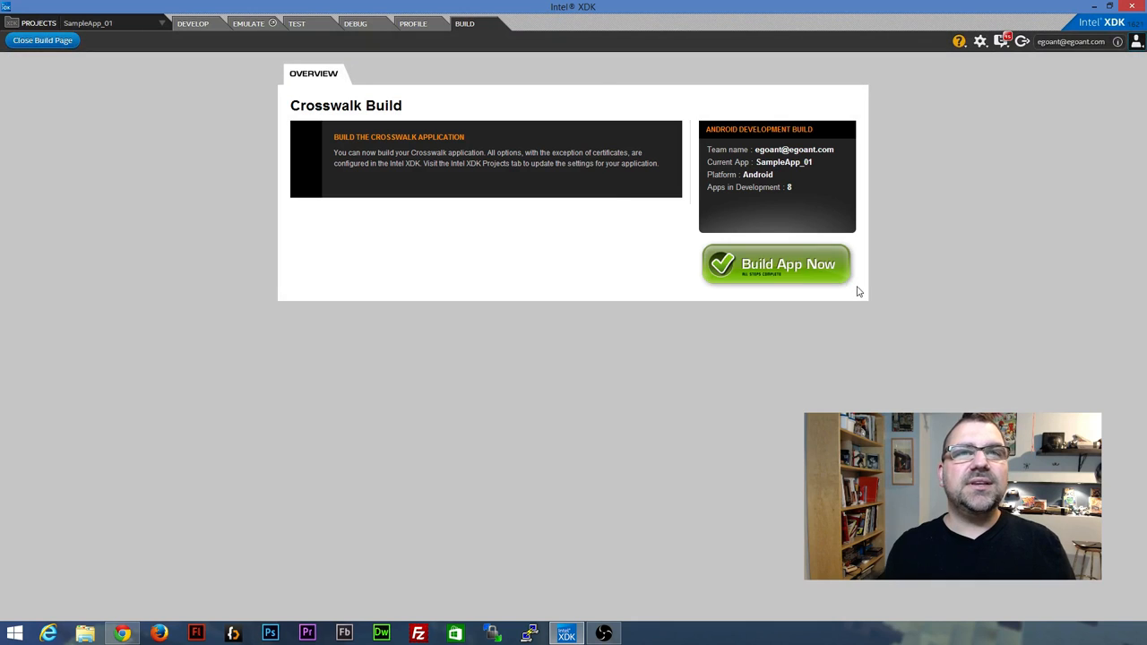
left_click(764, 269)
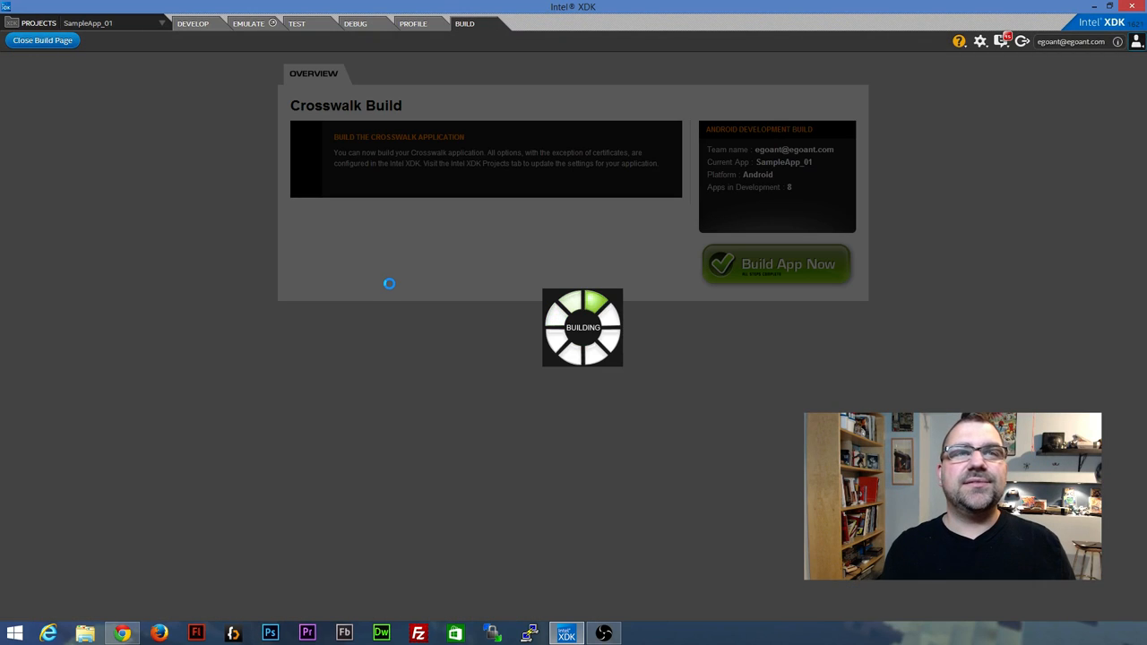